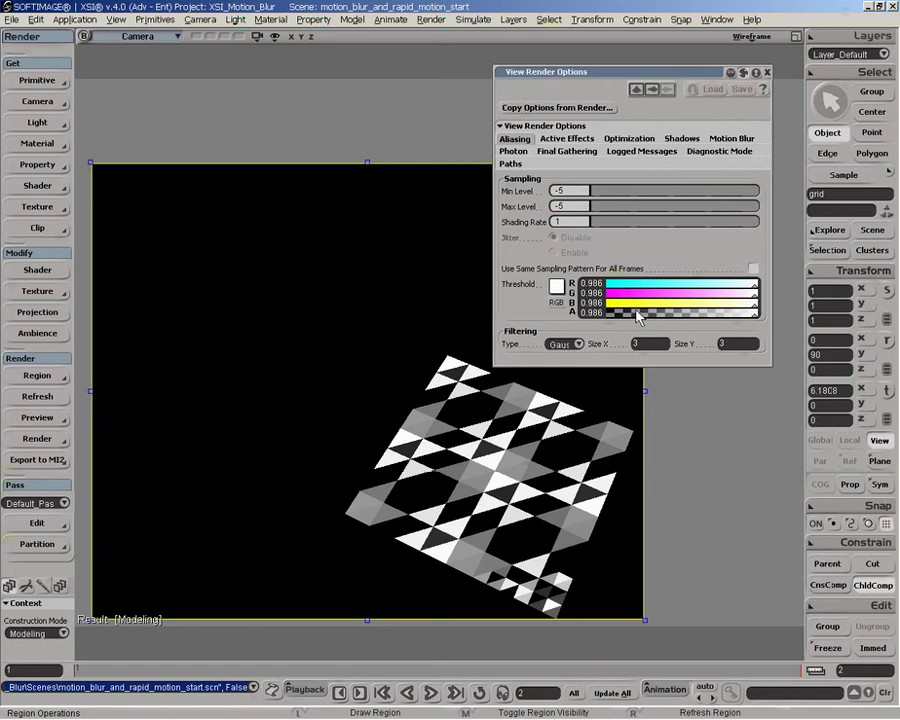
Step: Set the minimum sampling level to -4, the maximum to -1, and lower the aliasing threshold to 0.028 on all channels
mouse_move(610, 207)
mouse_down()
mouse_move(568, 207)
mouse_move(627, 209)
mouse_up()
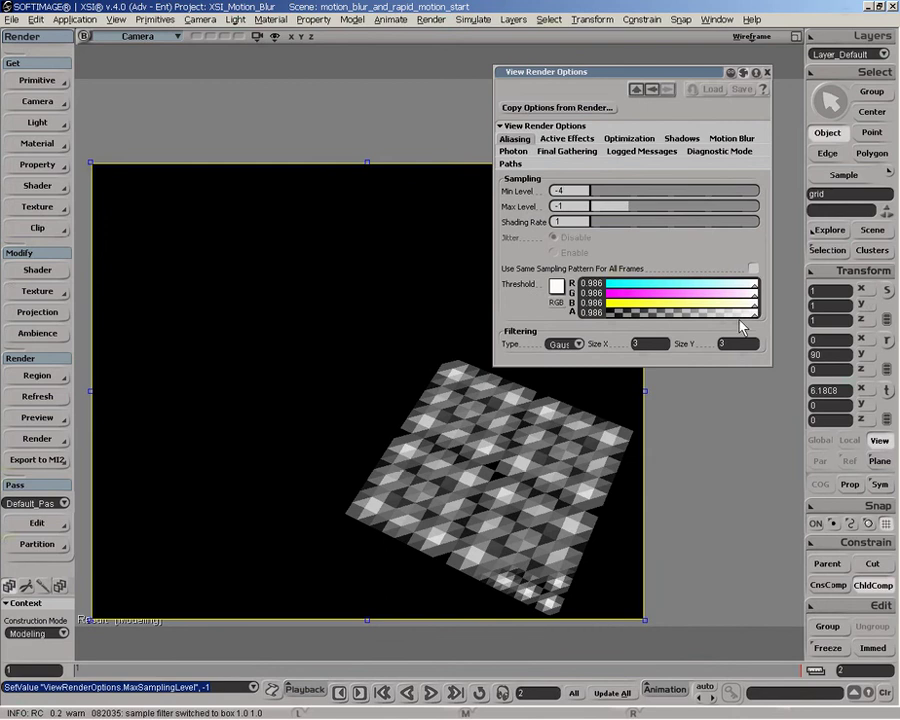
drag(752, 312, 620, 316)
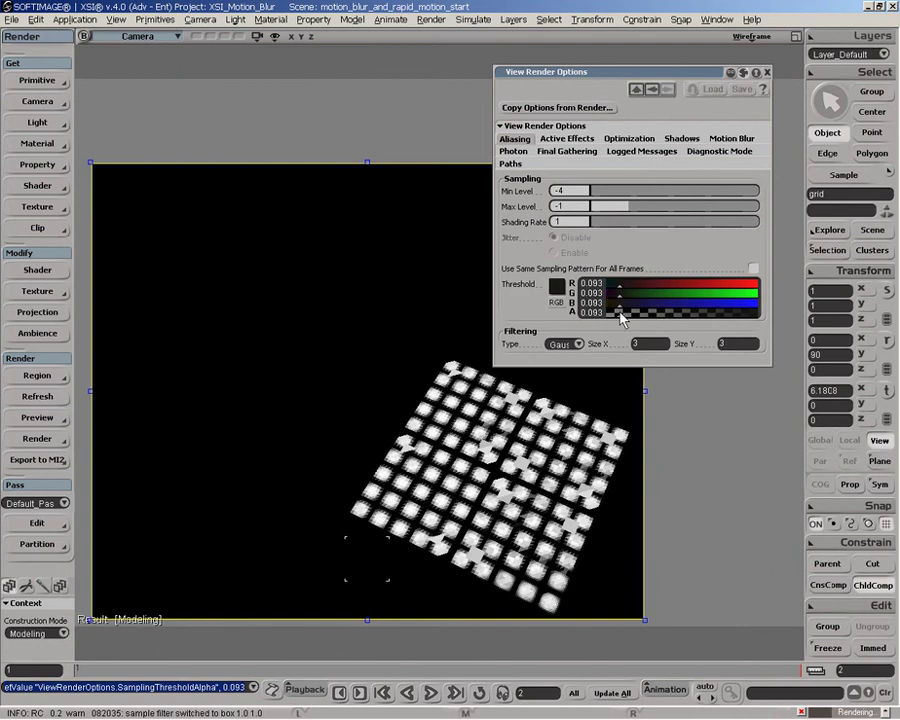
drag(620, 316, 612, 319)
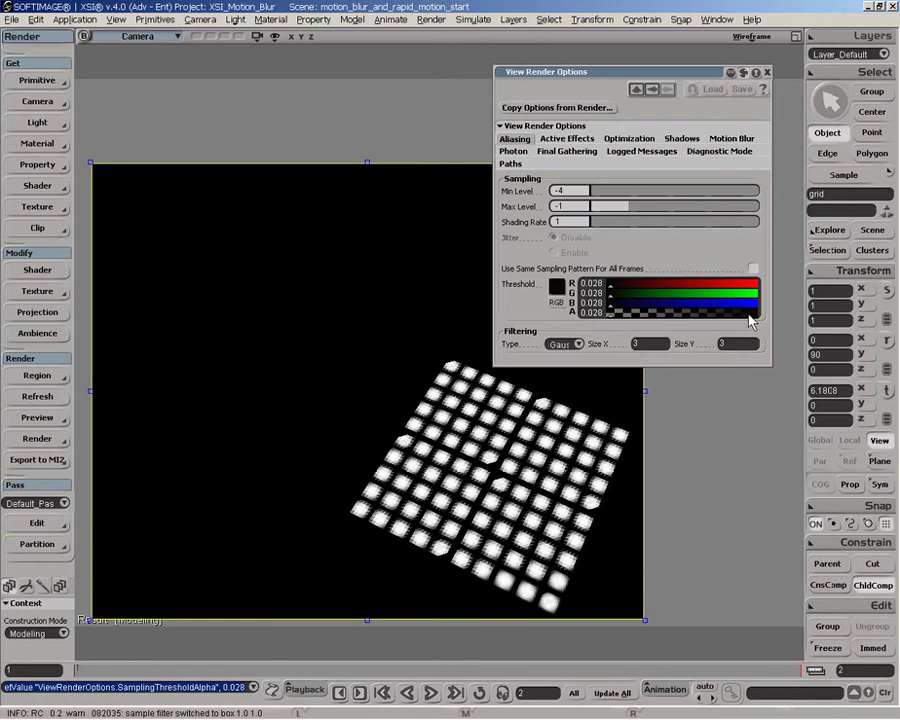
Step: Raise the aliasing threshold to 1 on all channels and set both the minimum and maximum sampling levels to -5
drag(753, 316, 758, 320)
double_click(575, 190)
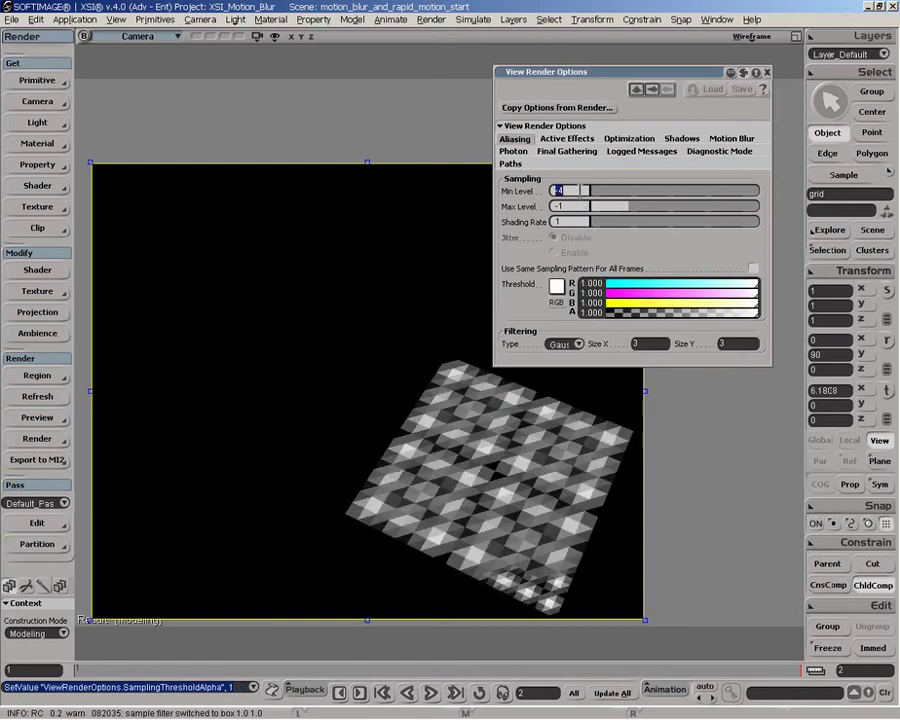
text(-5)
key(Return)
double_click(560, 206)
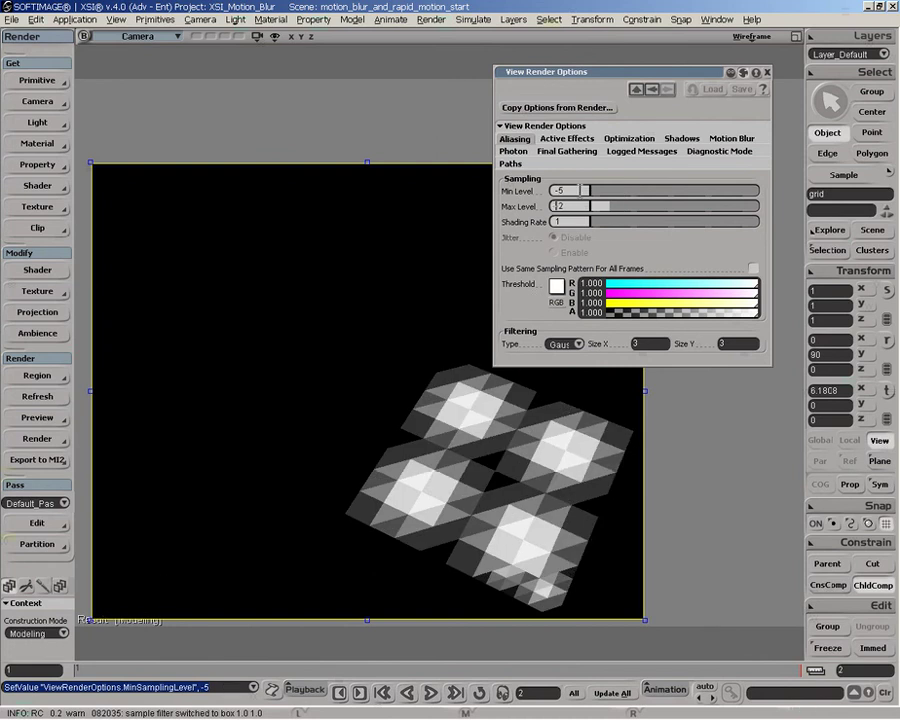
text(-2)
key(Delete)
text(5)
key(Return)
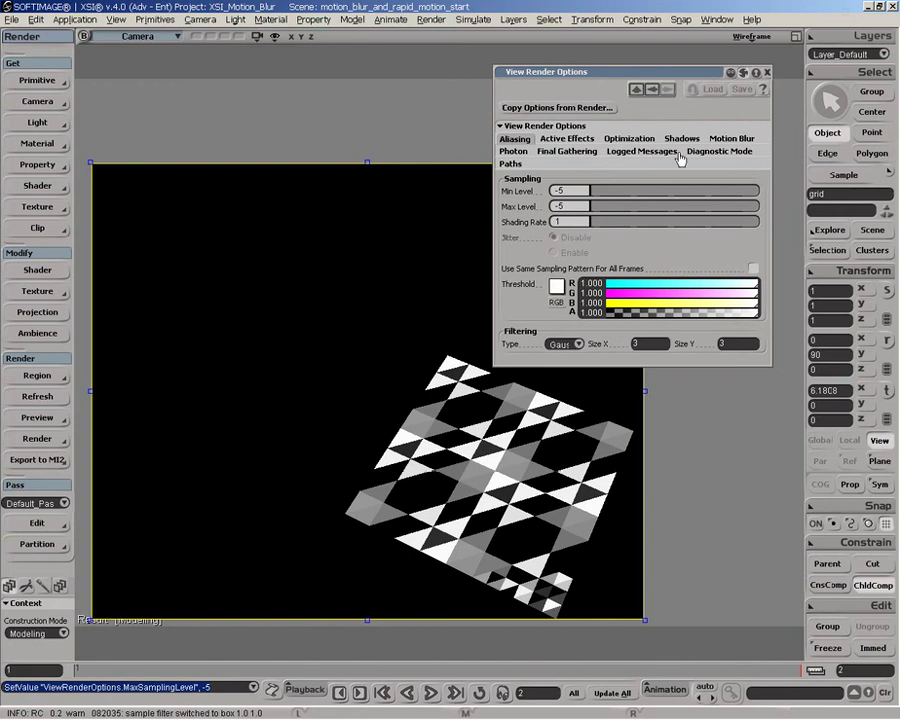
Step: Enable motion blur for the render region and raise the shading rate to 4
click(732, 139)
click(753, 191)
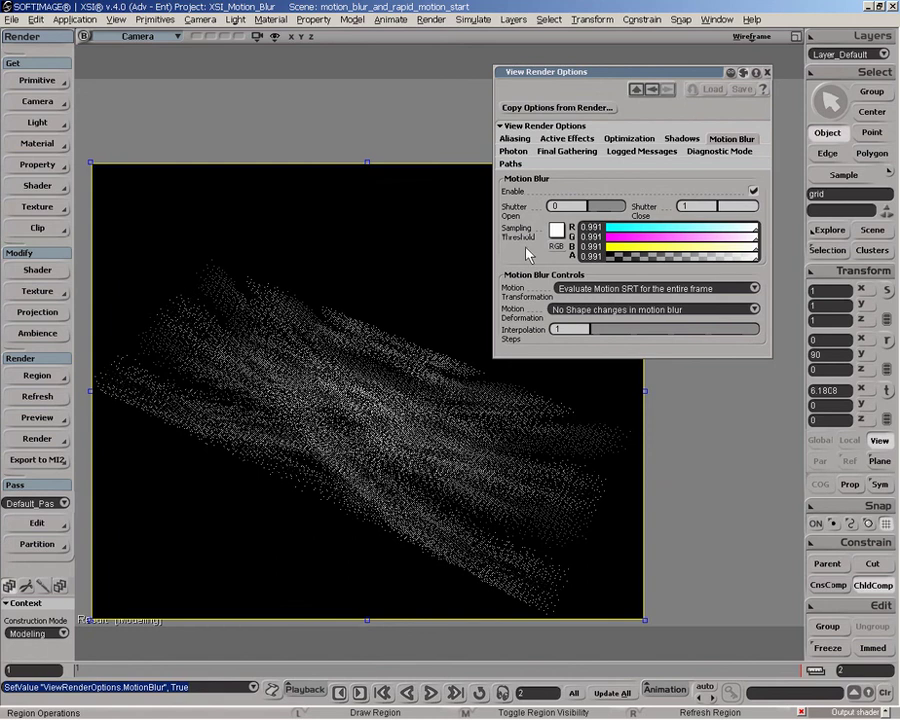
click(517, 143)
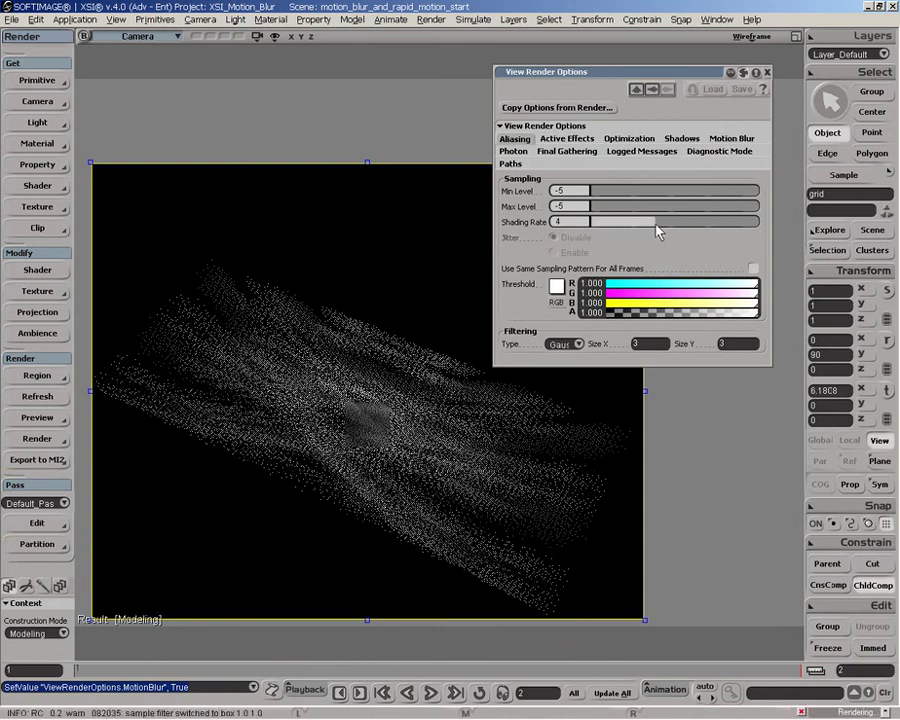
drag(603, 230, 657, 232)
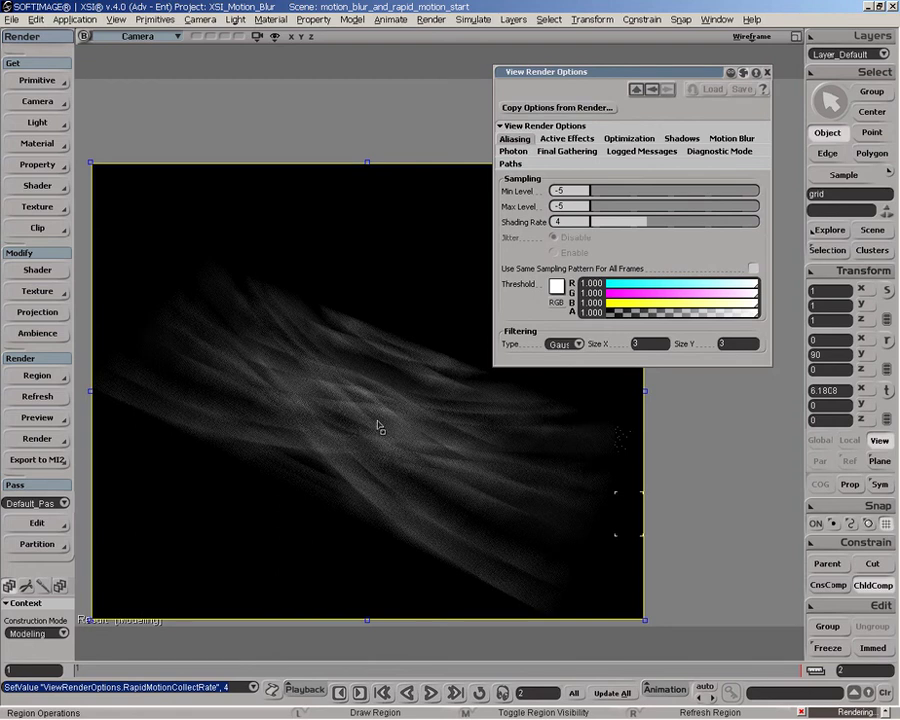
Step: Try a motion blur sampling threshold of 0.037 on all channels, and raise it back to 0.981
click(733, 140)
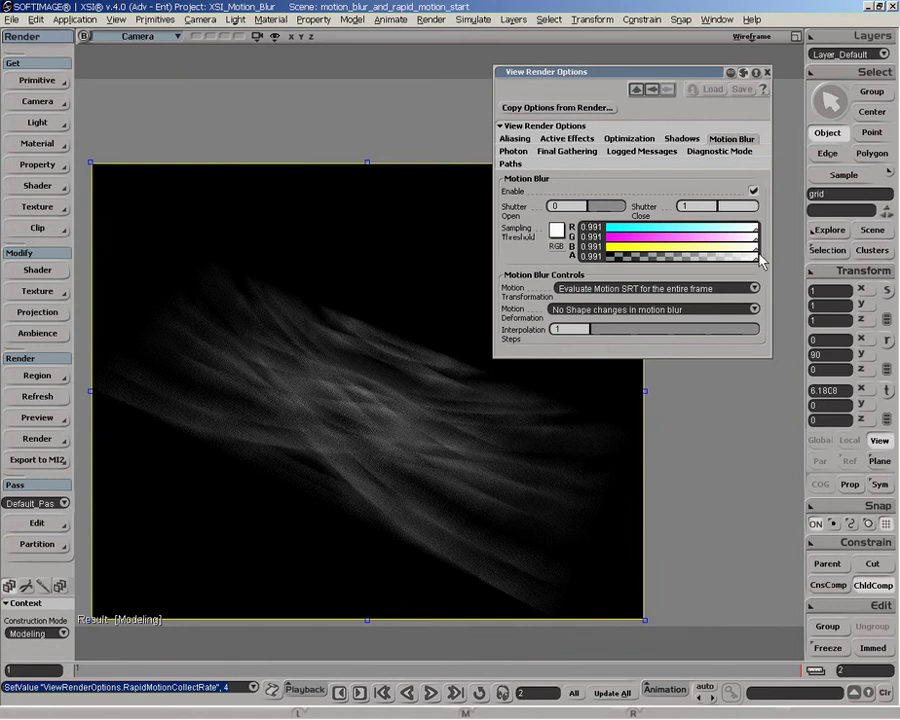
drag(738, 258, 614, 259)
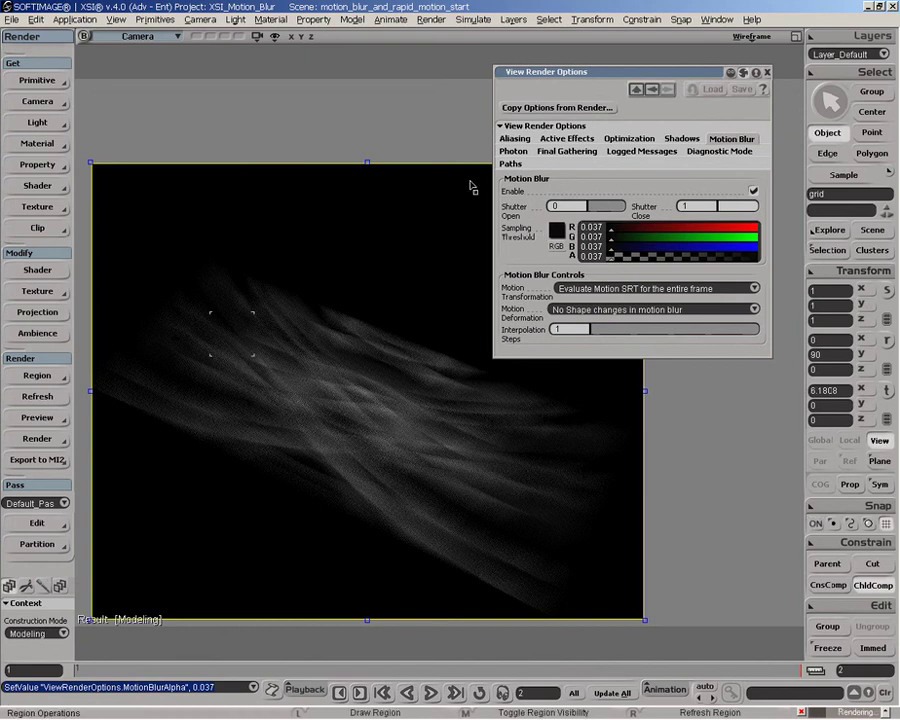
click(515, 138)
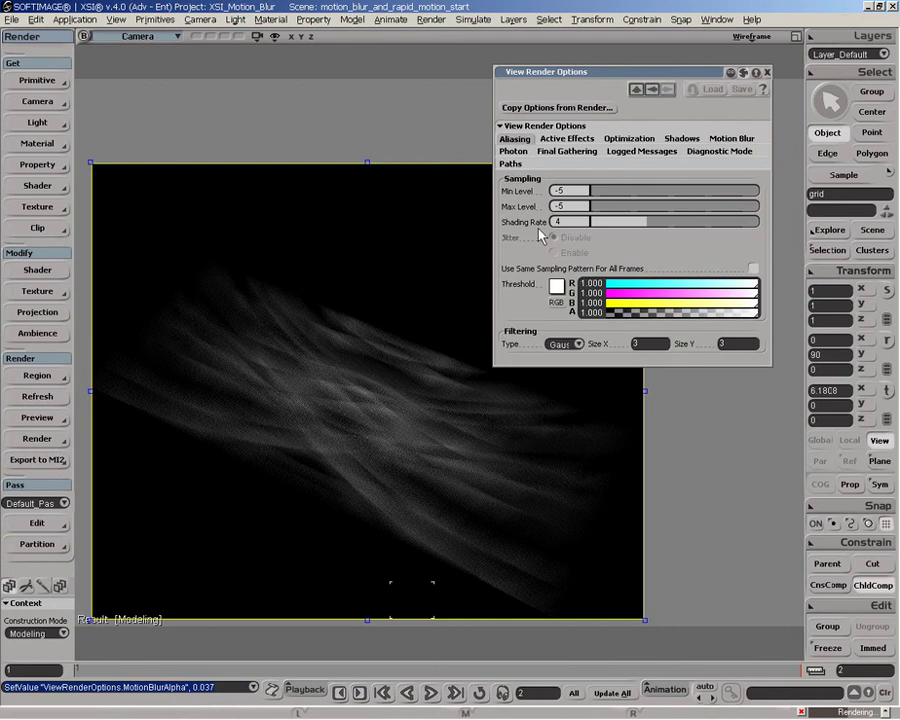
click(731, 138)
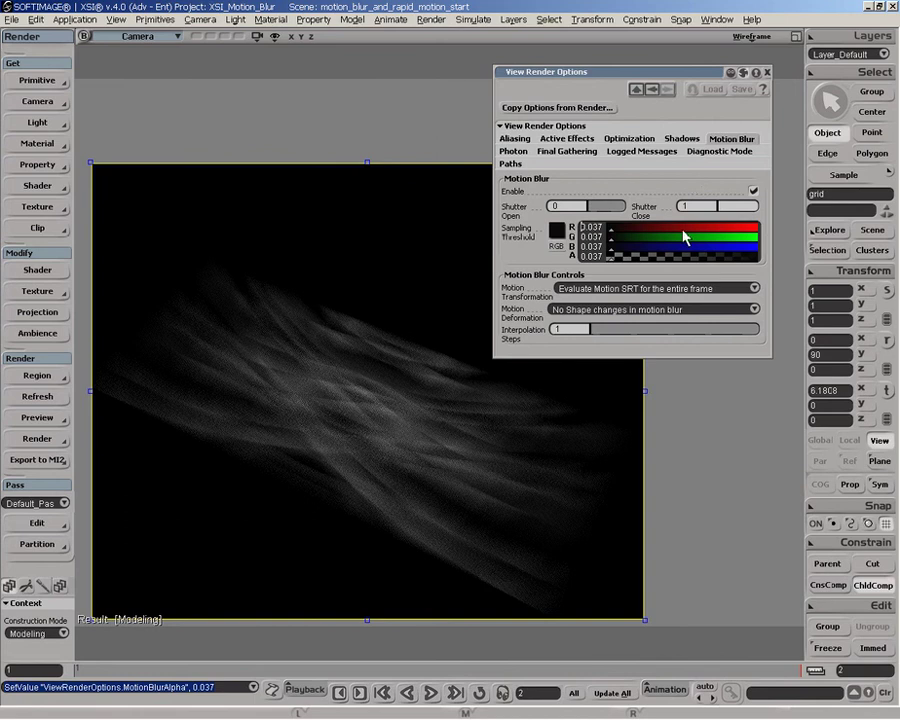
click(754, 258)
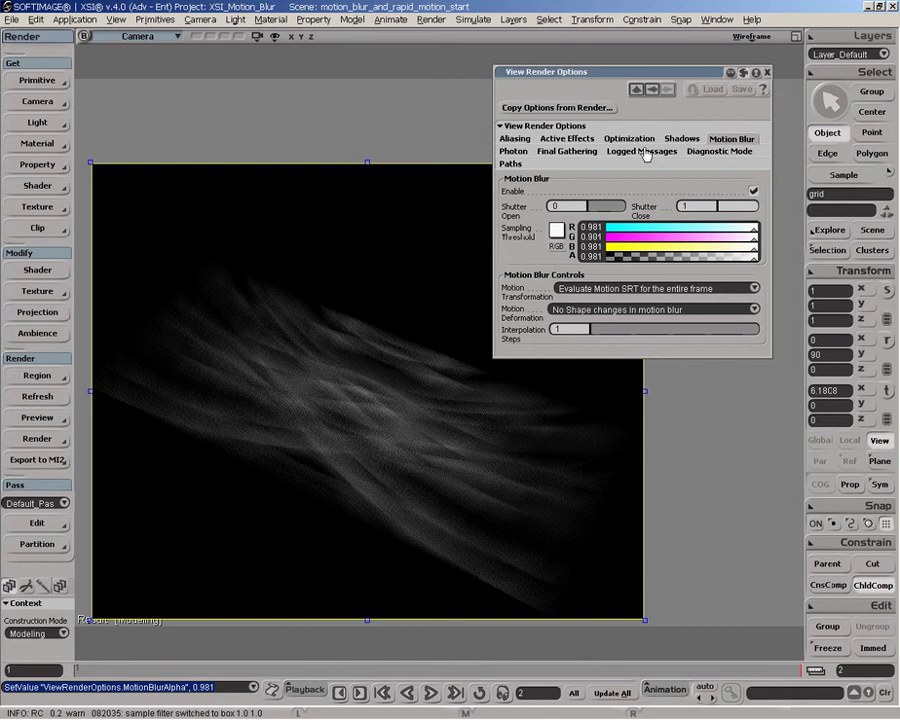
Step: Review the aliasing sampling settings and turn off motion blur for the render region
click(515, 139)
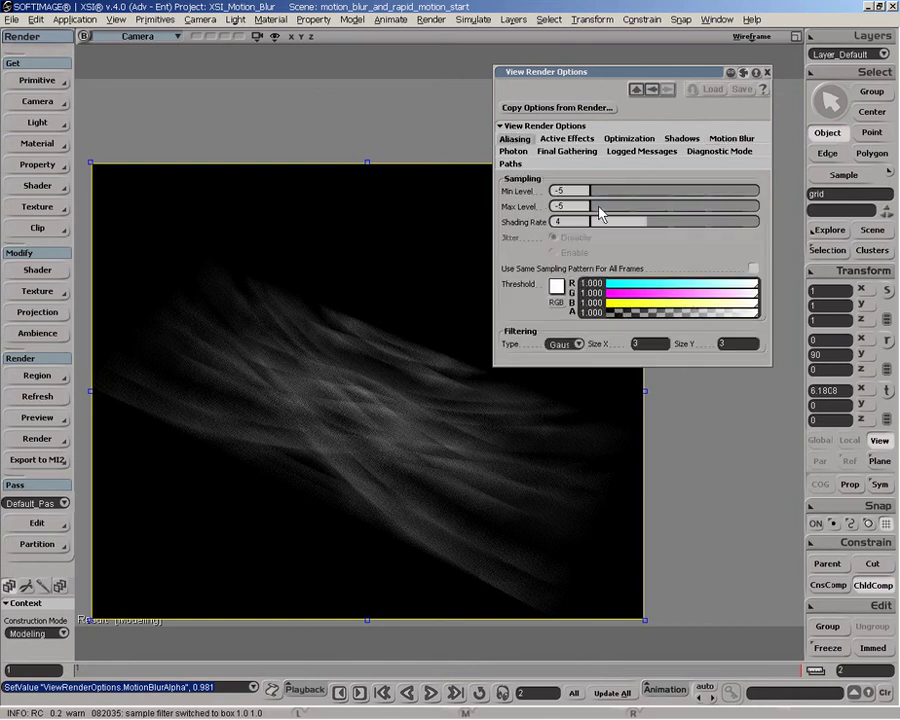
click(735, 143)
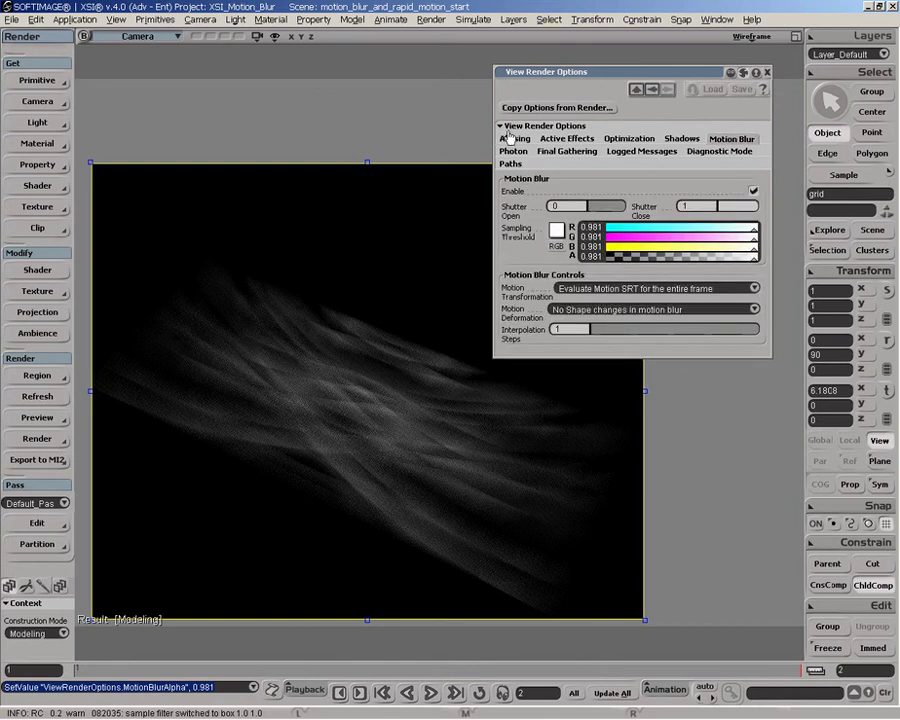
click(755, 191)
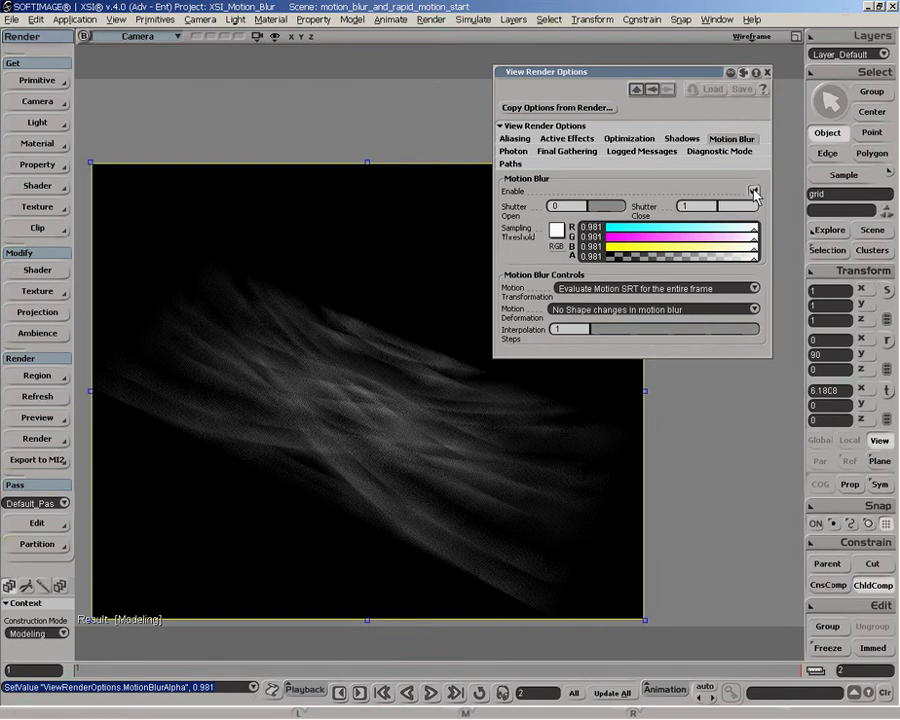
click(755, 191)
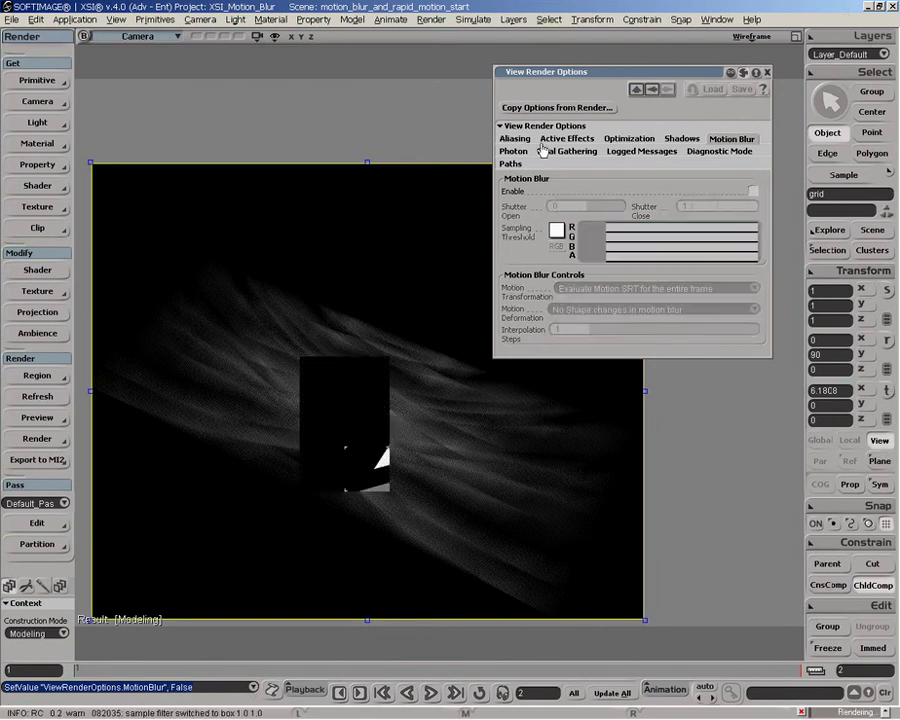
Step: Set the minimum sampling level to -3, the maximum to 0, and the aliasing threshold to 0.219 on all channels
click(521, 137)
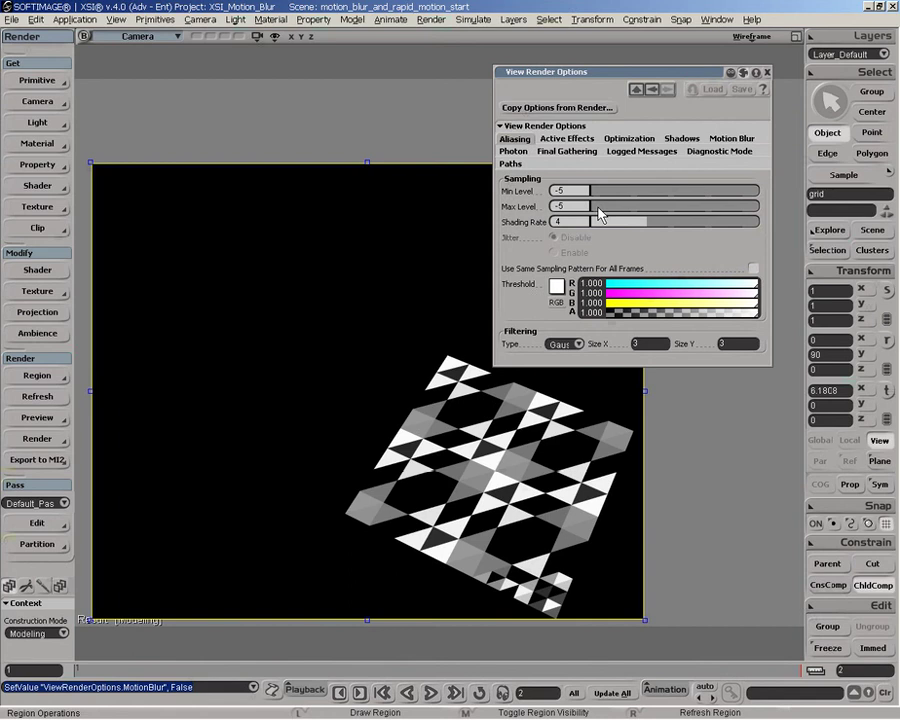
drag(600, 214, 645, 207)
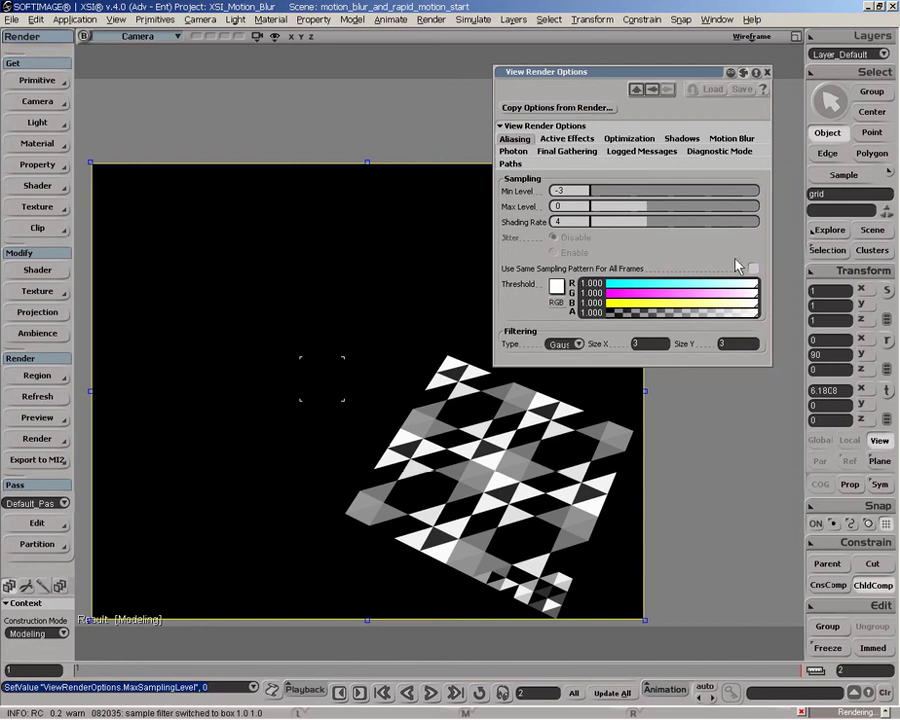
drag(759, 320, 627, 318)
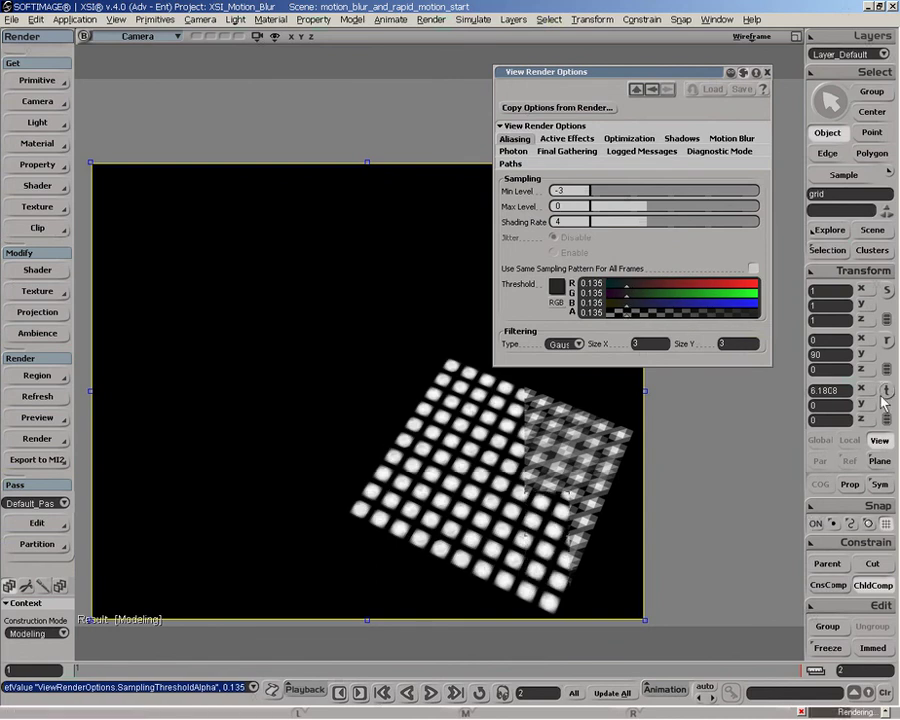
click(752, 312)
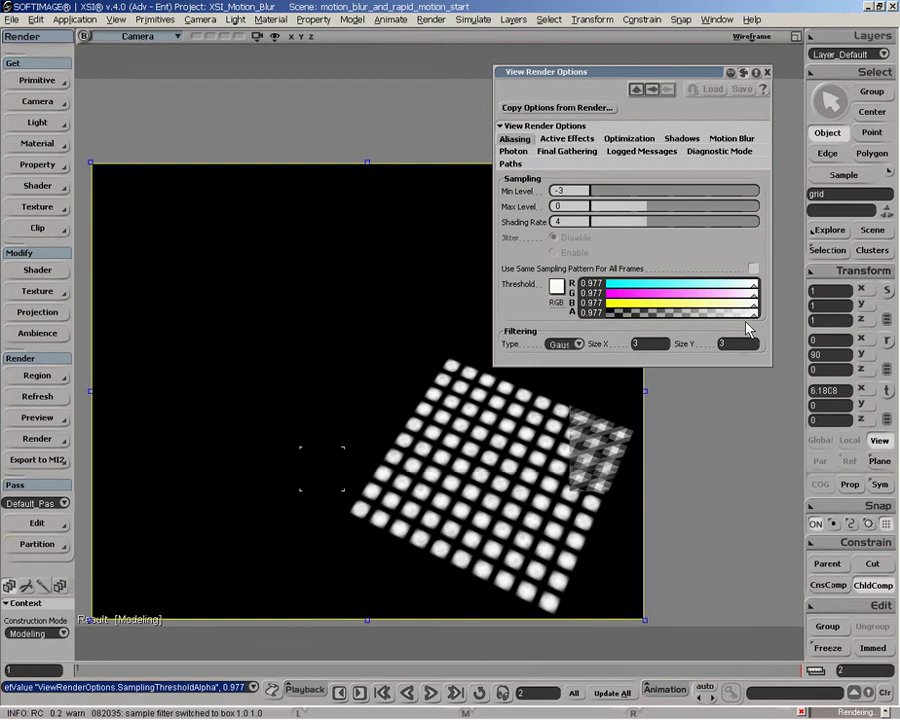
drag(752, 308, 637, 316)
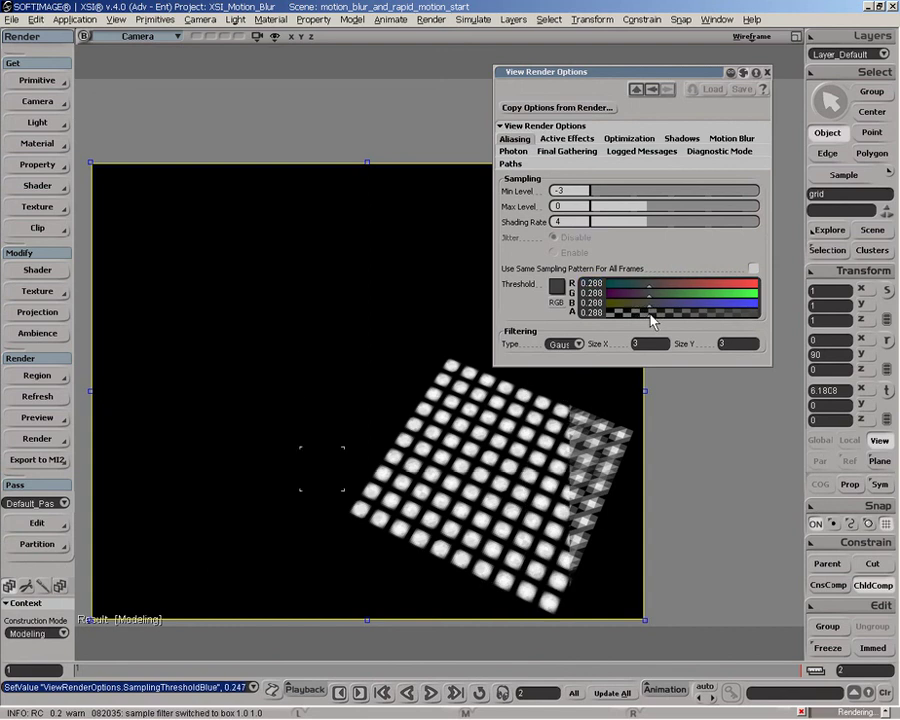
click(648, 316)
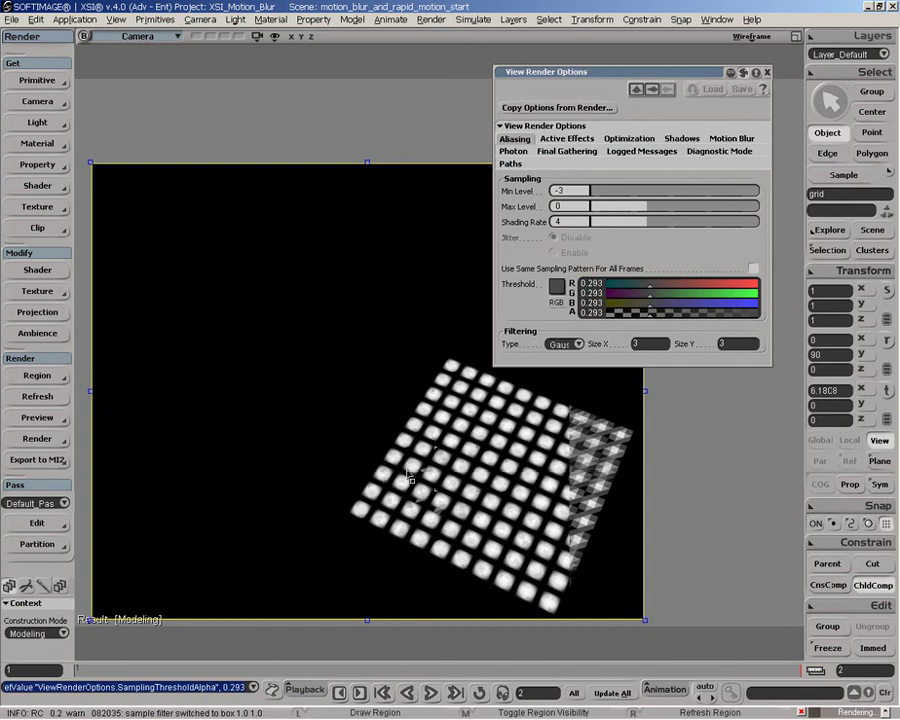
click(648, 317)
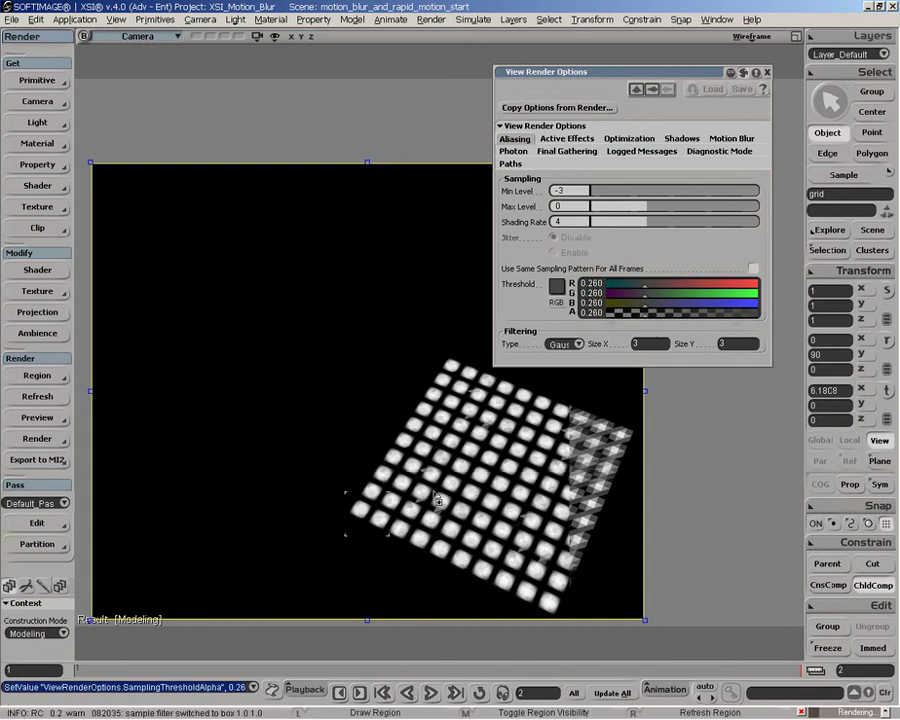
click(643, 321)
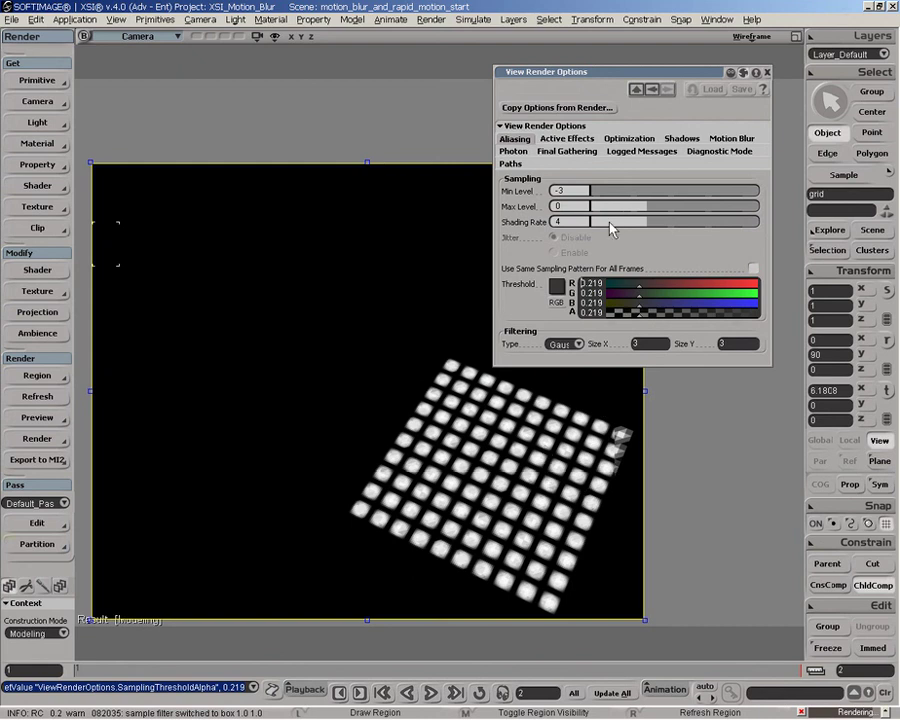
Step: Lower the shading rate to 1 and enable motion blur for the render region
drag(603, 221, 583, 224)
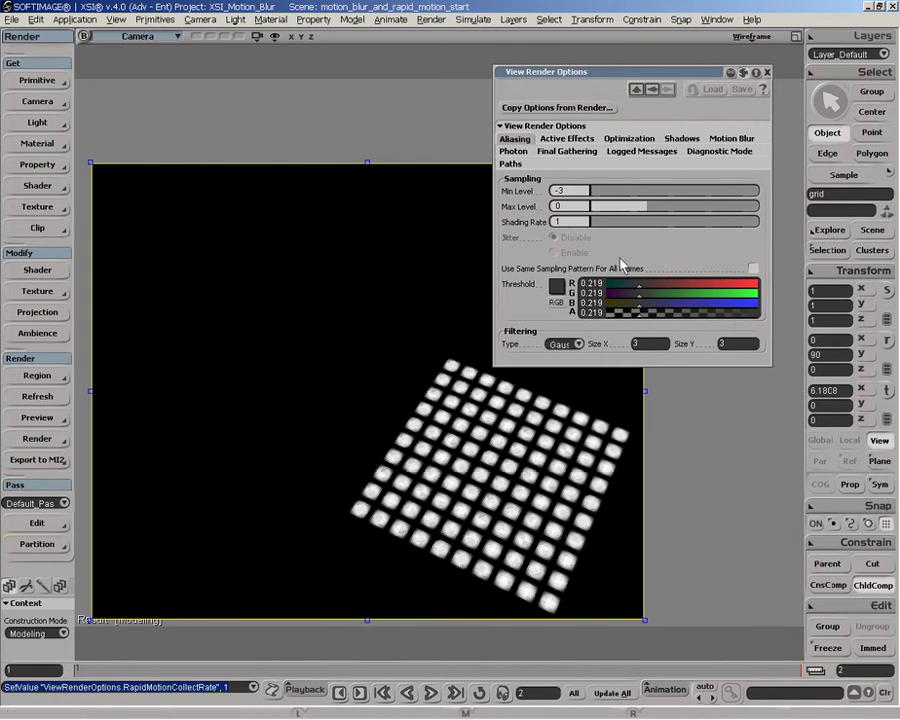
click(736, 141)
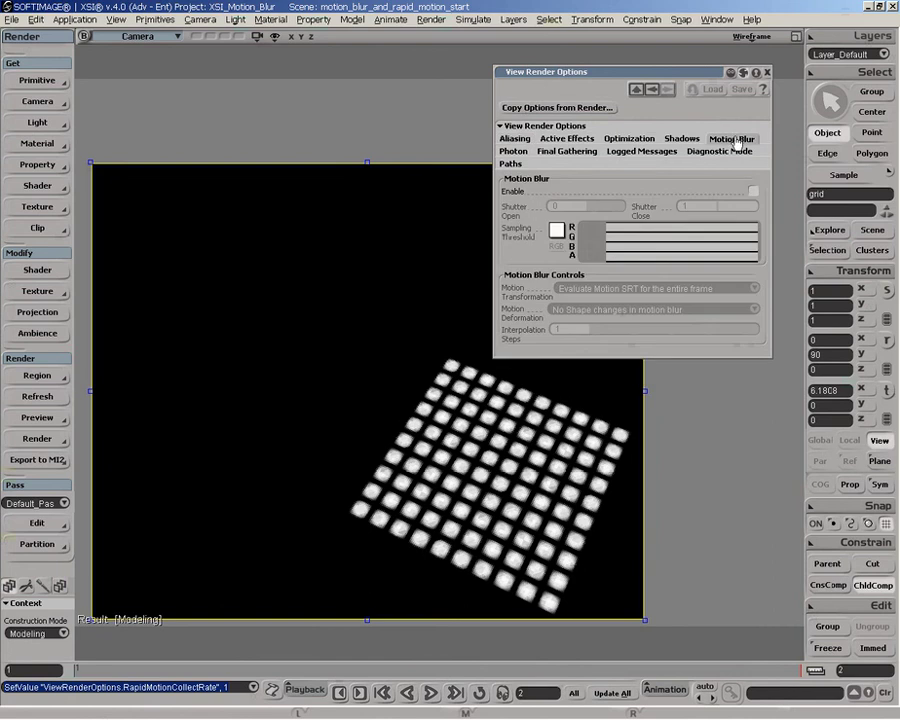
click(754, 192)
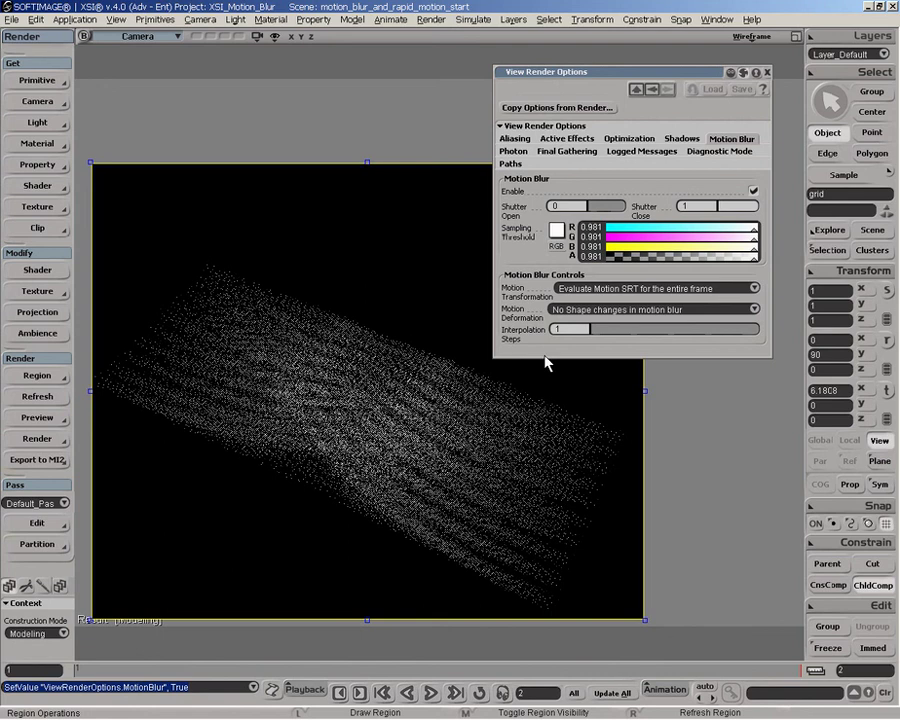
Step: Raise the shading rate gradually through 2, 3 and 4 up to 7 to compare the blur quality
click(514, 138)
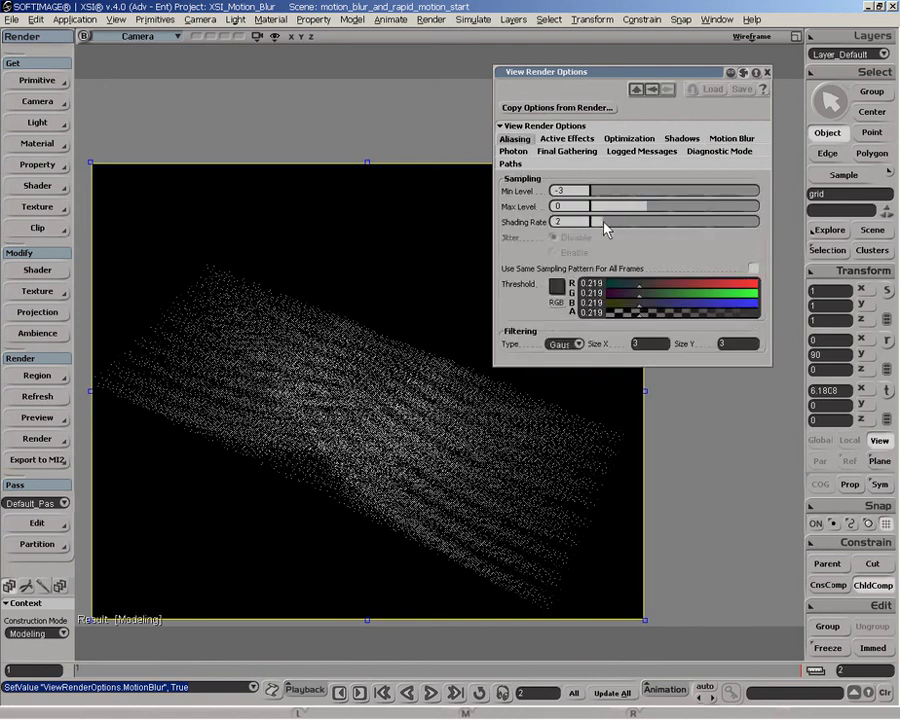
drag(604, 229, 609, 229)
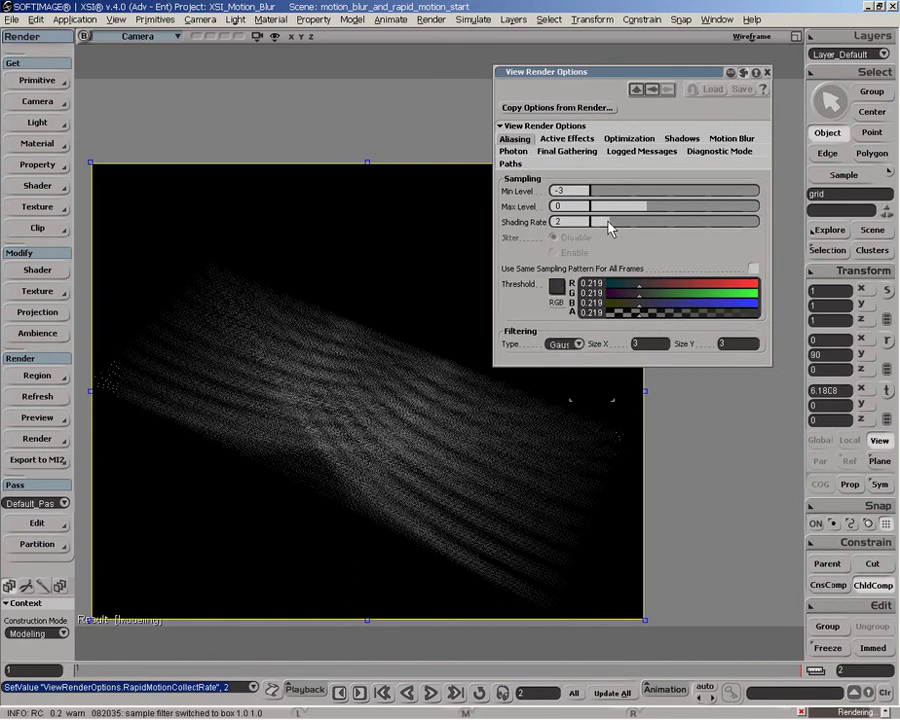
drag(609, 228, 628, 227)
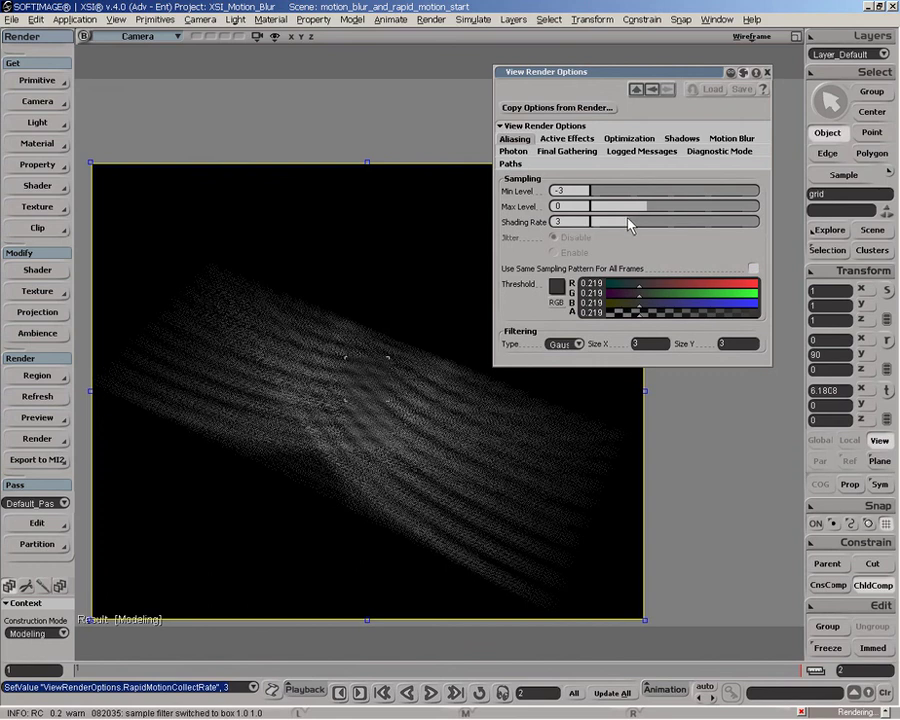
drag(628, 224, 643, 231)
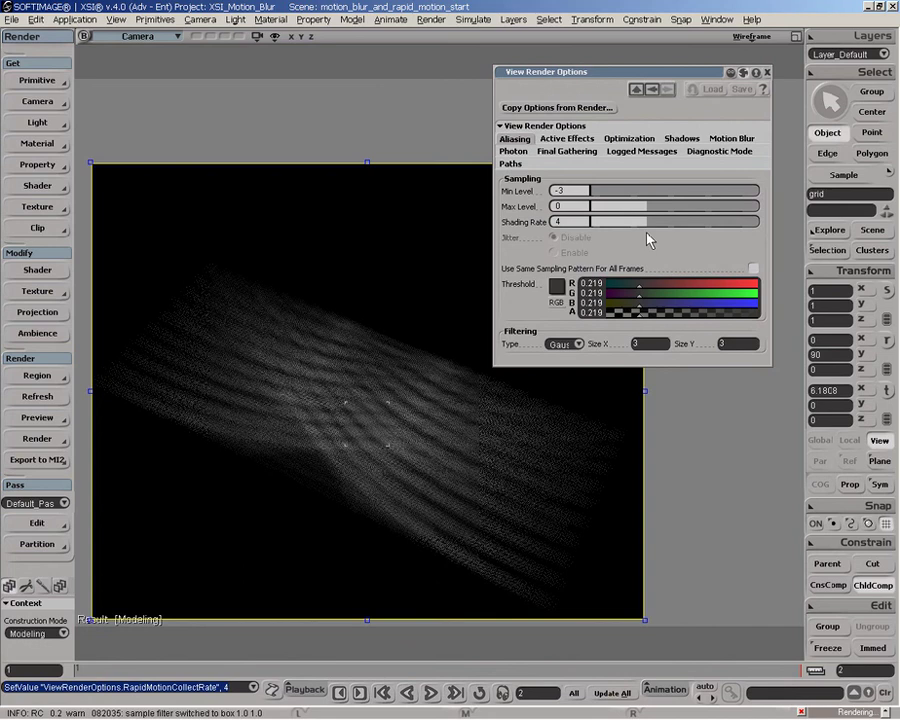
drag(611, 224, 674, 230)
drag(688, 228, 703, 228)
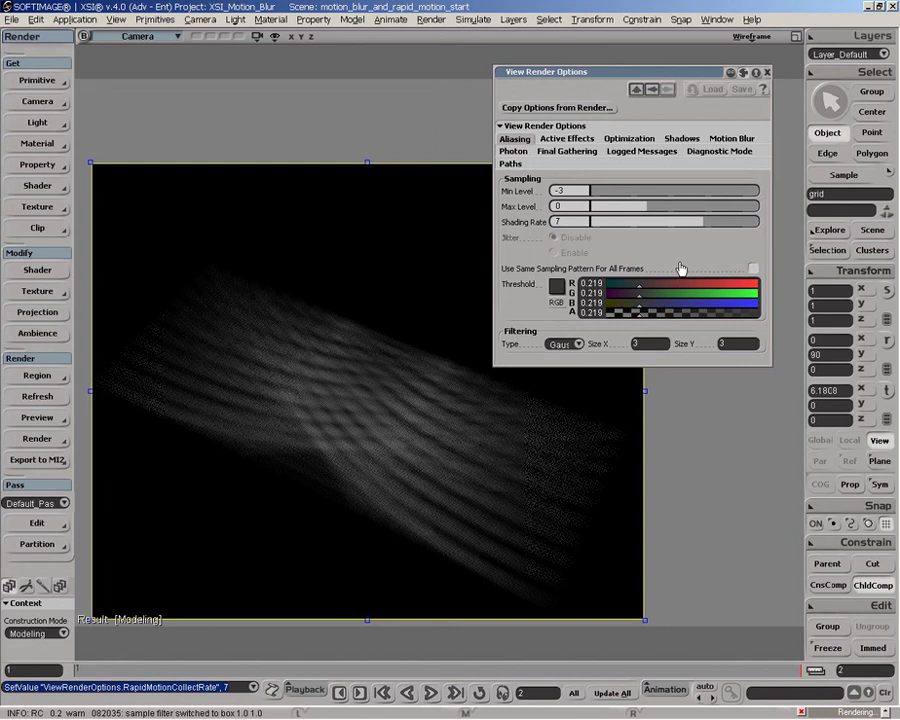
Step: Try Box filtering on the motion-blurred region and return the filter type to Gauss
click(573, 344)
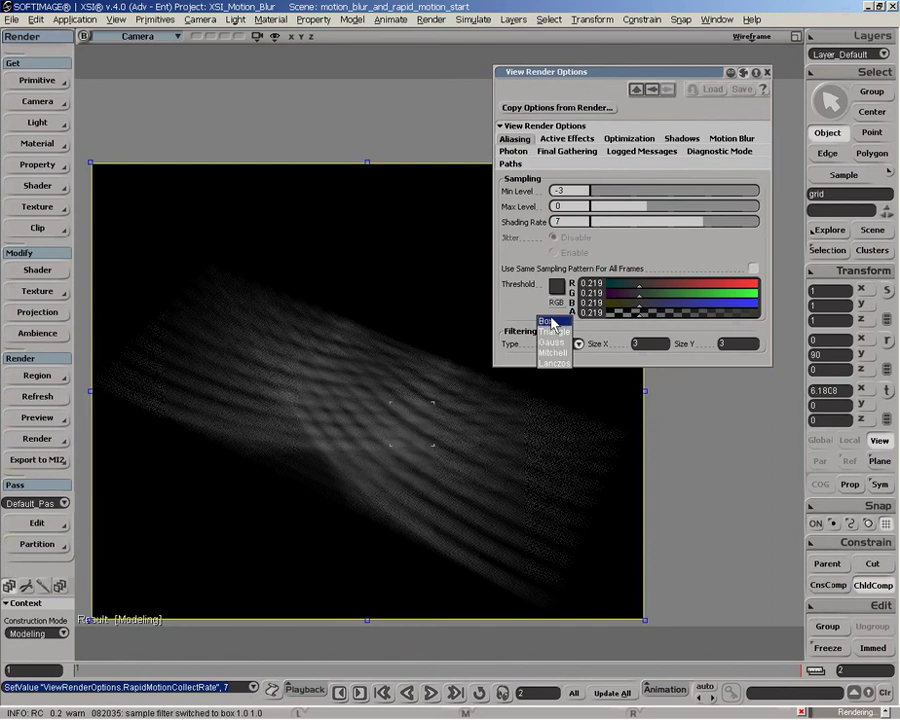
click(547, 322)
key(q)
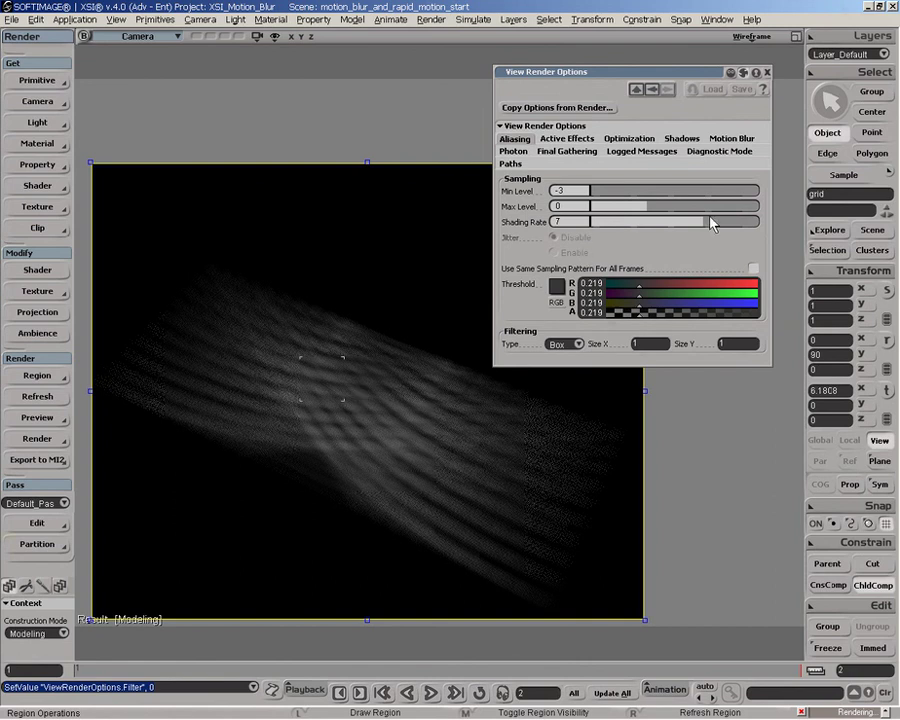
click(572, 344)
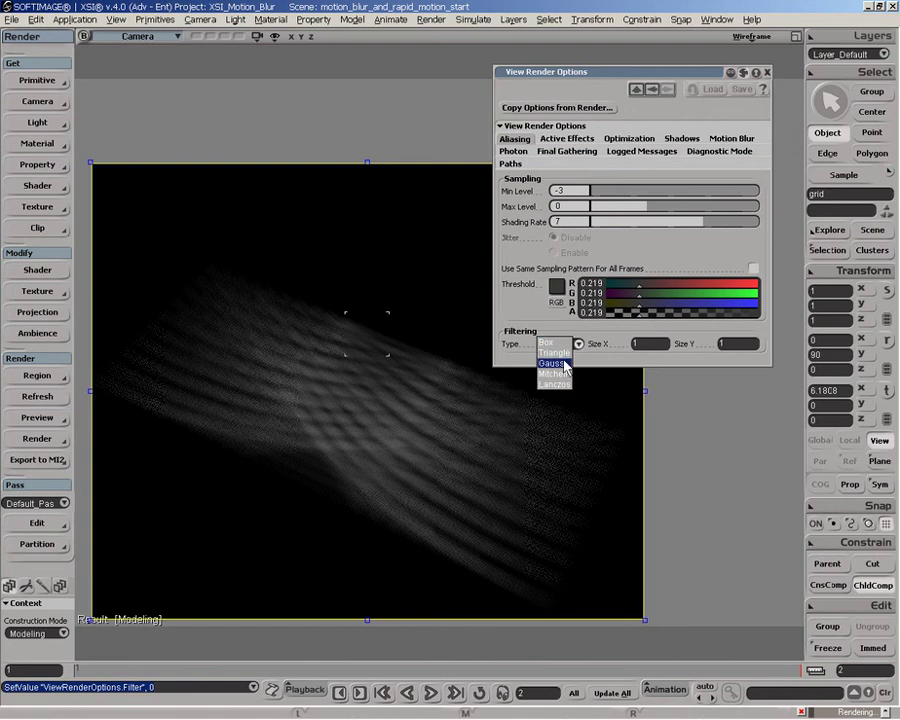
click(551, 374)
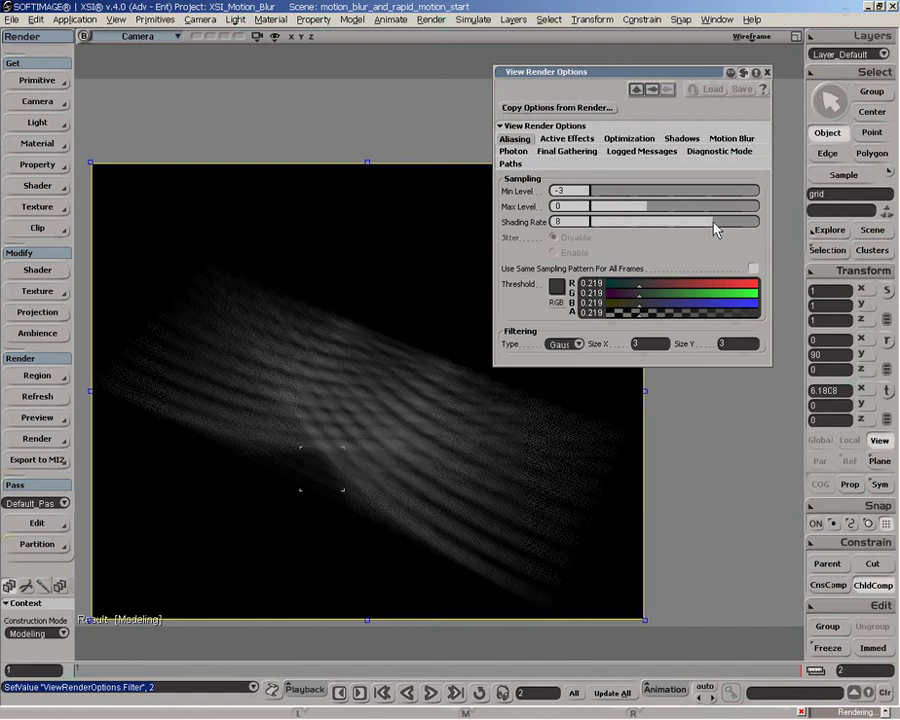
Step: Test shading rates of 8 and 10 with thresholds of 0.981 and 0.316, and return the shading rate to 7
drag(705, 222, 715, 222)
drag(737, 224, 771, 224)
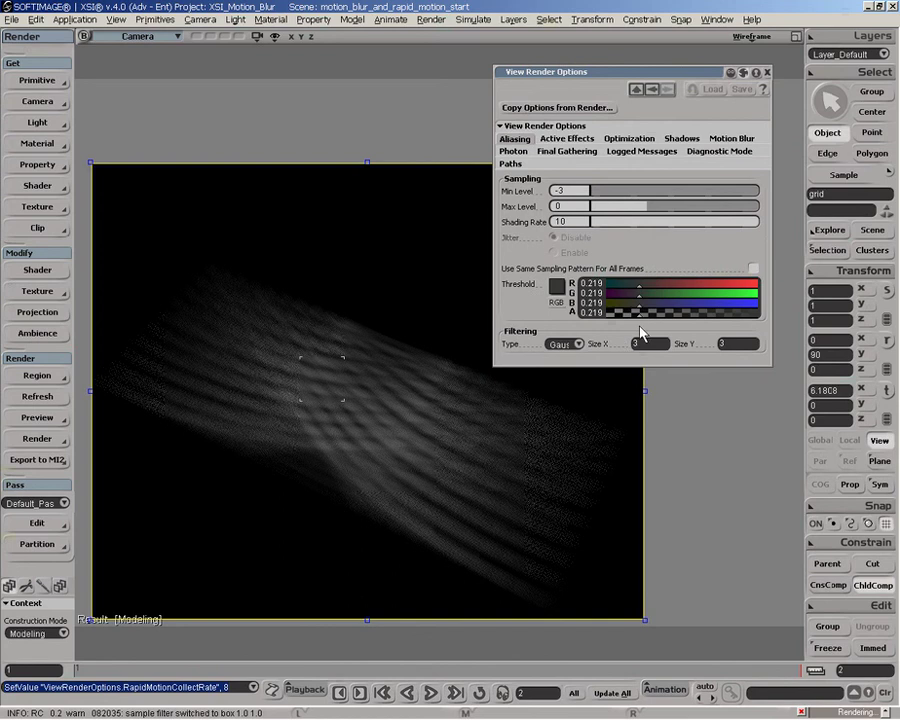
click(755, 314)
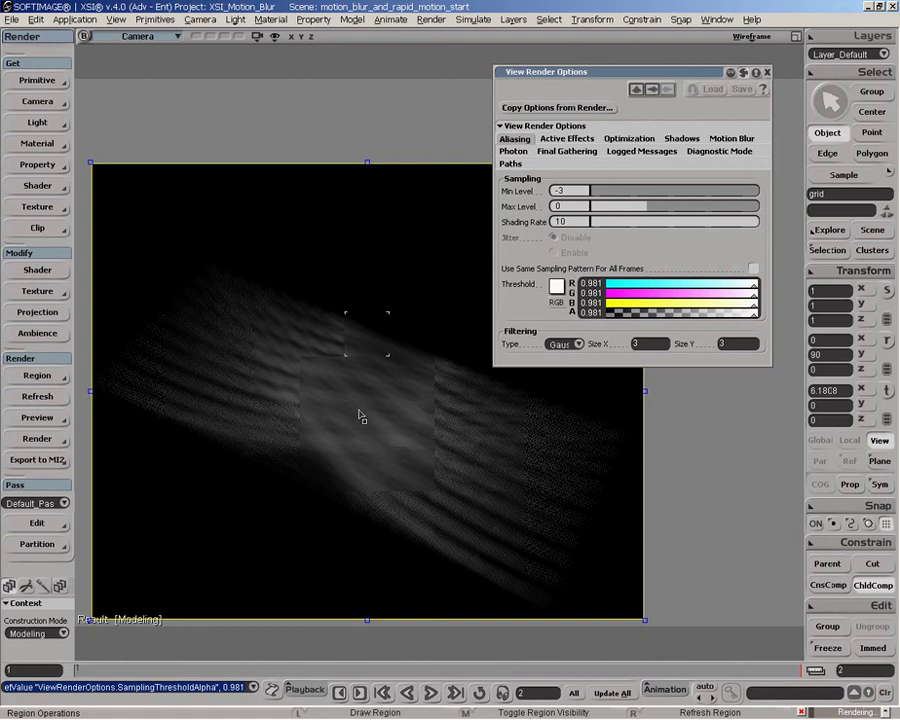
drag(753, 312, 655, 320)
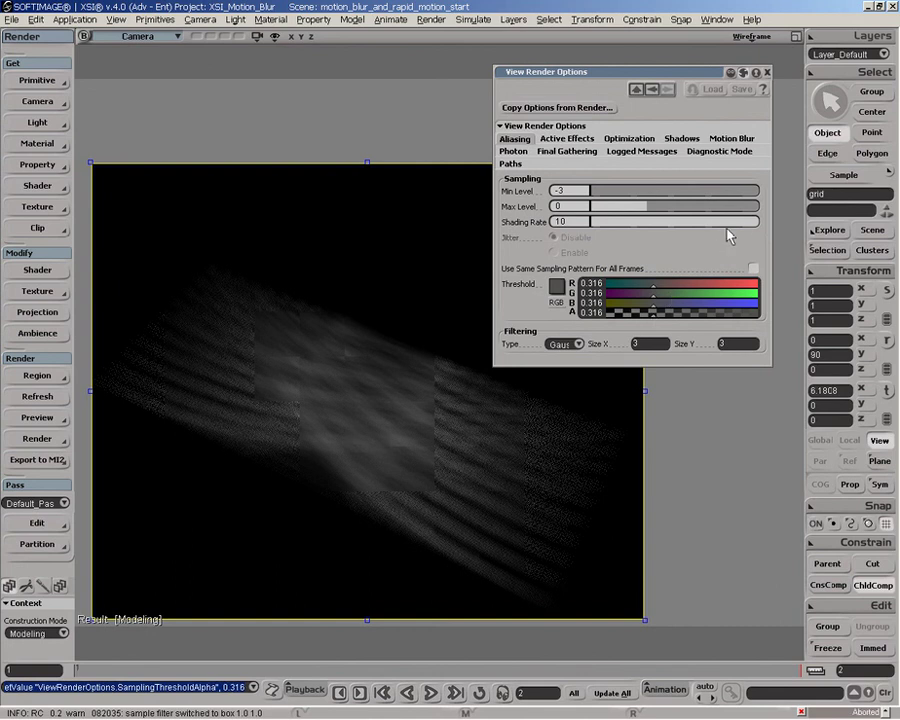
mouse_move(727, 230)
mouse_down()
mouse_move(665, 222)
mouse_move(698, 223)
mouse_up()
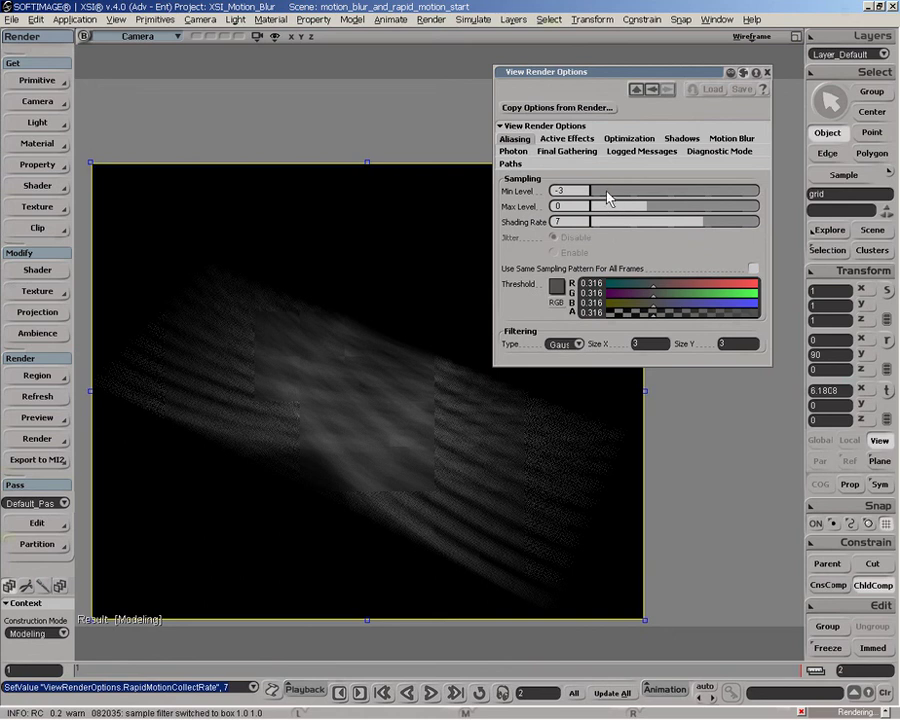
Step: Set the minimum sampling level to -1, the shading rate to 1, and the threshold to 0.963 on all channels
drag(609, 199, 629, 195)
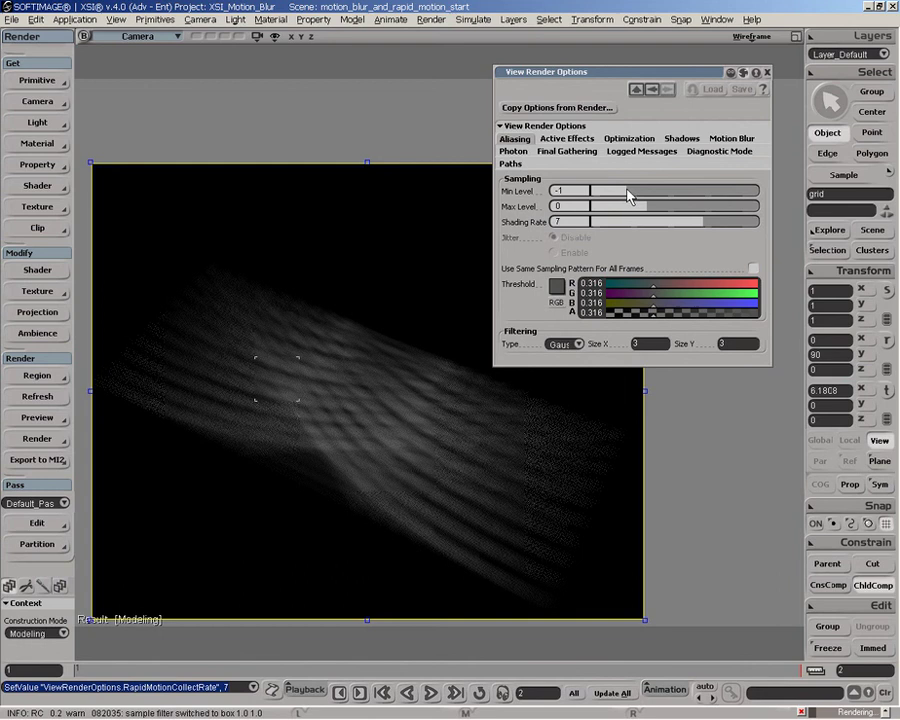
click(580, 221)
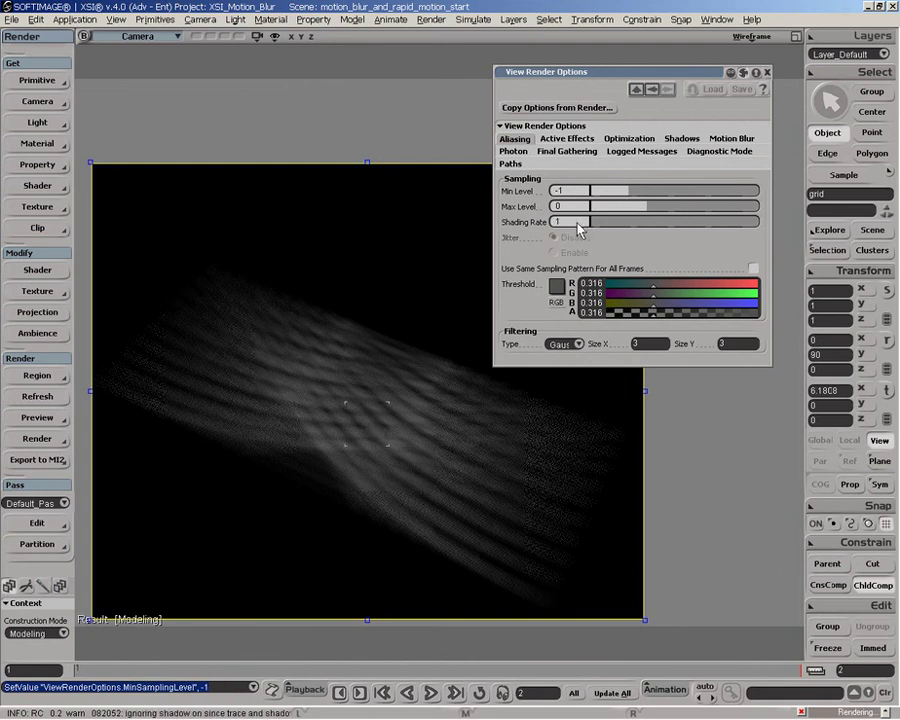
drag(629, 305, 750, 313)
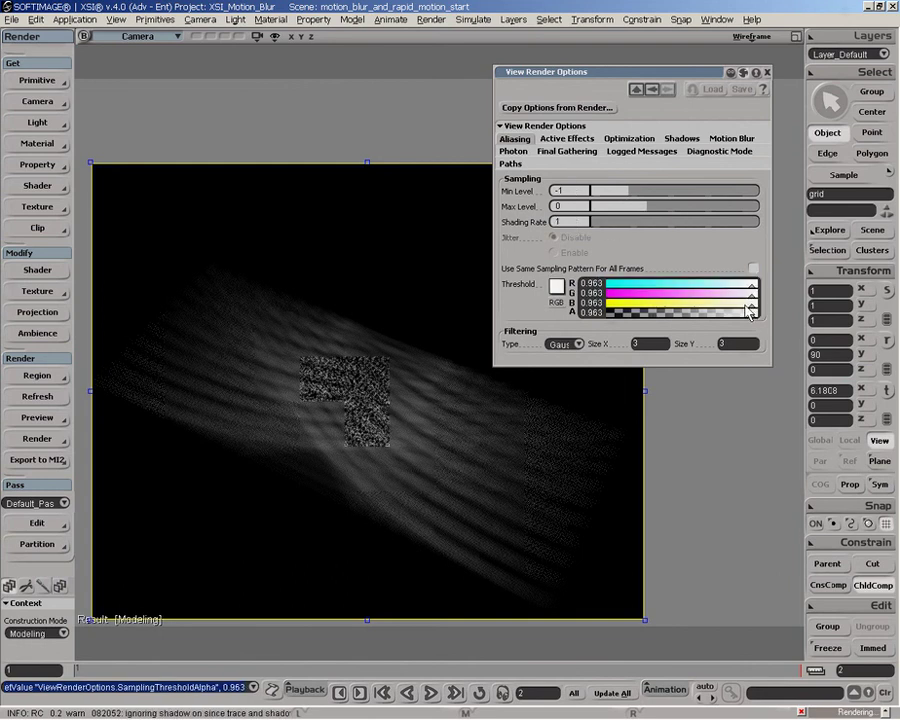
Step: Turn off motion blur for the render region and return to the aliasing settings
click(731, 139)
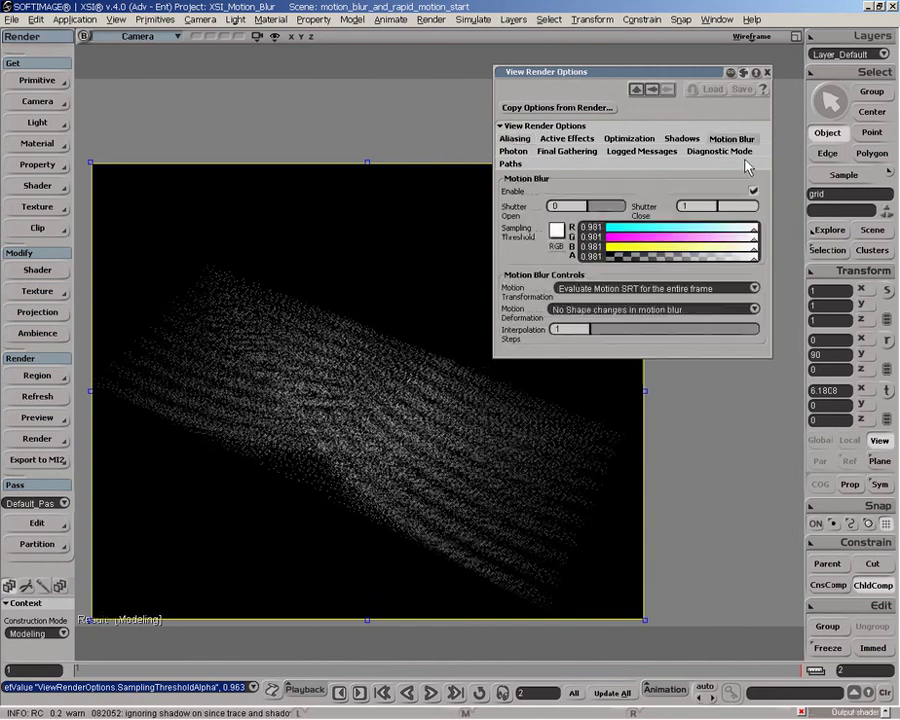
click(753, 191)
click(515, 139)
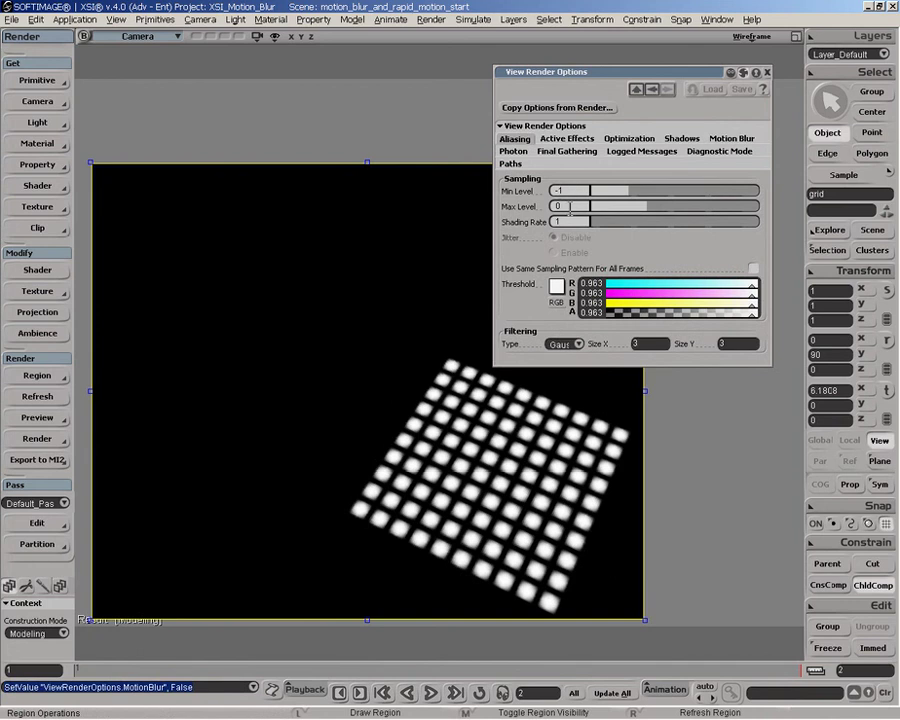
Step: Compare Box filtering with Gauss on the unblurred grid, ending with Gauss at size 3 by 3
click(561, 343)
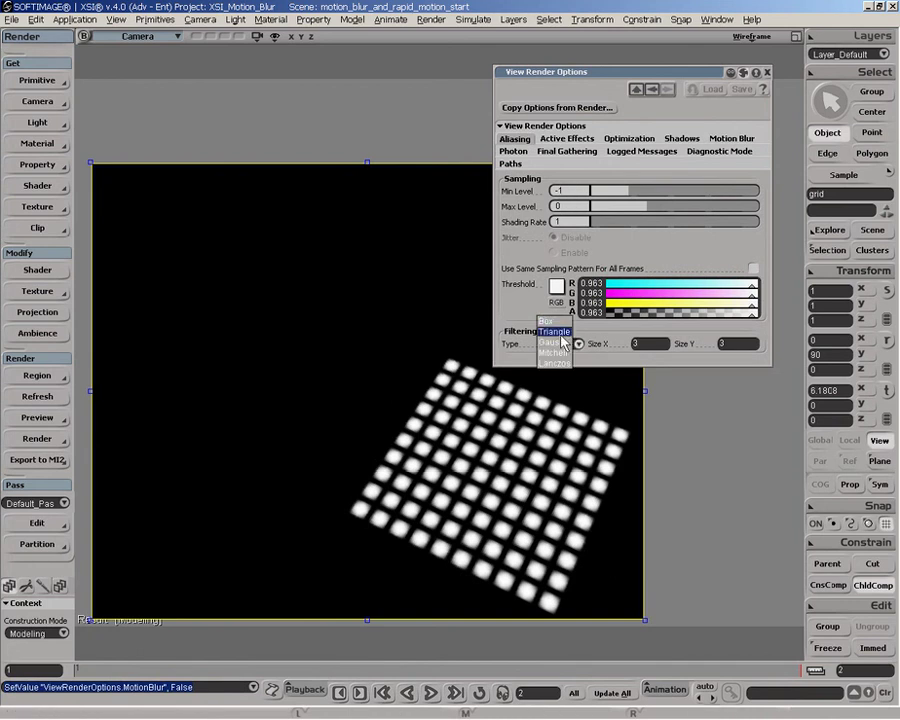
click(561, 323)
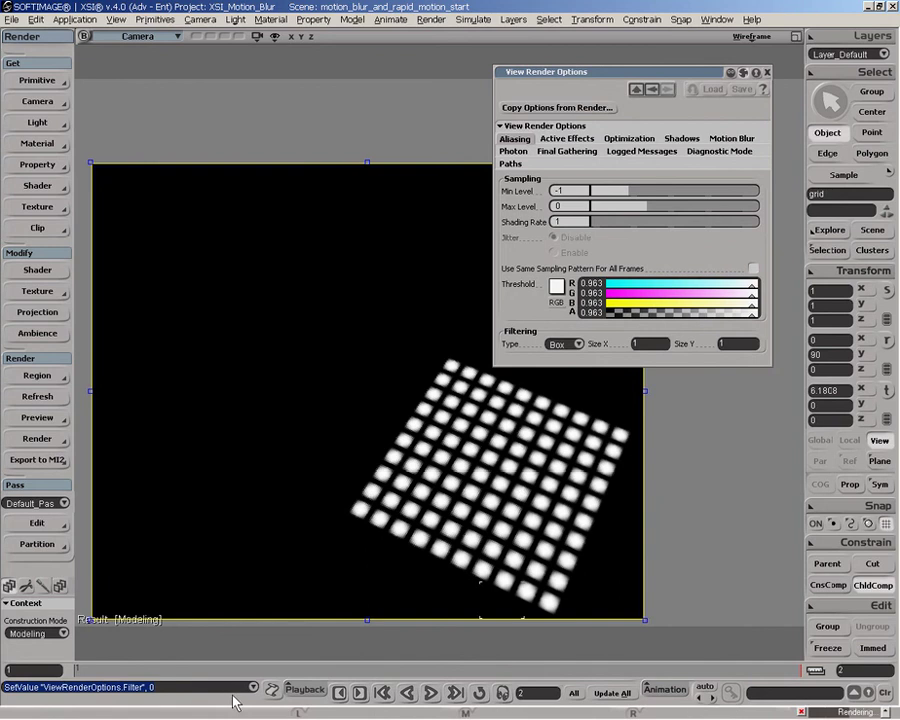
click(563, 344)
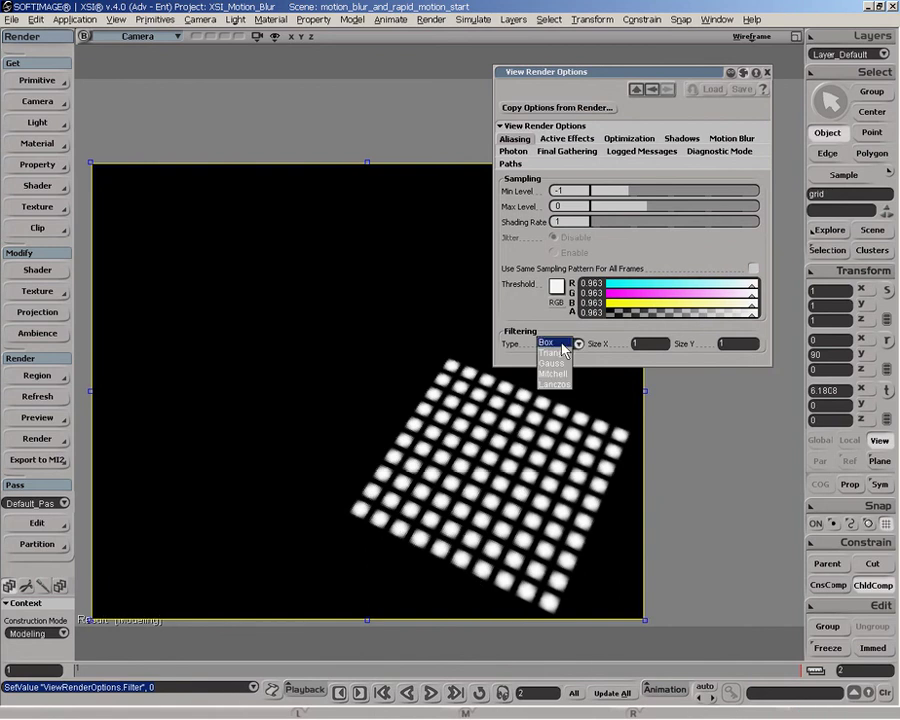
click(563, 344)
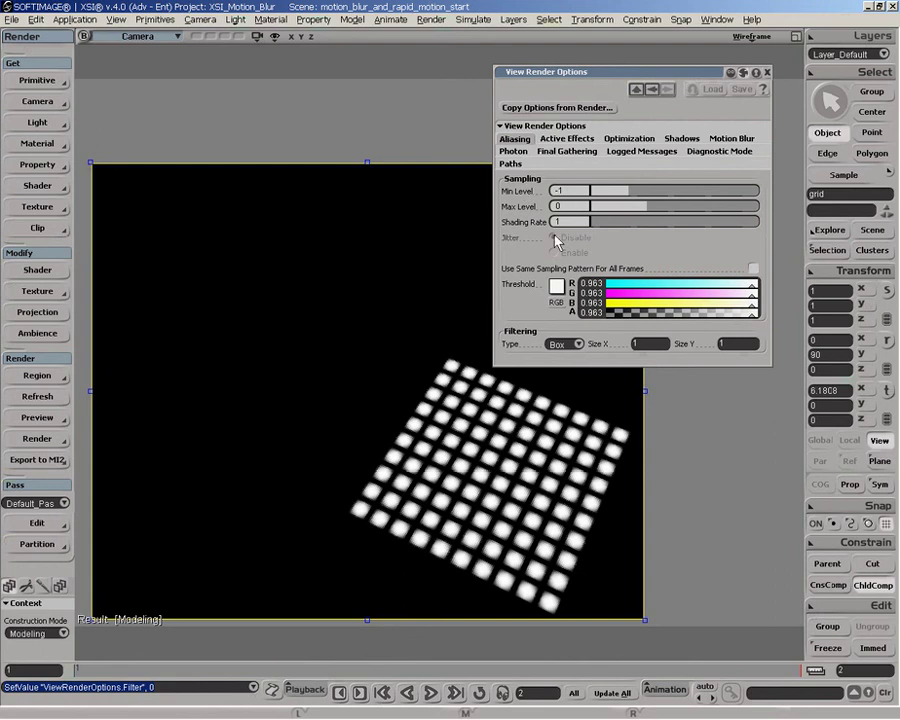
click(563, 344)
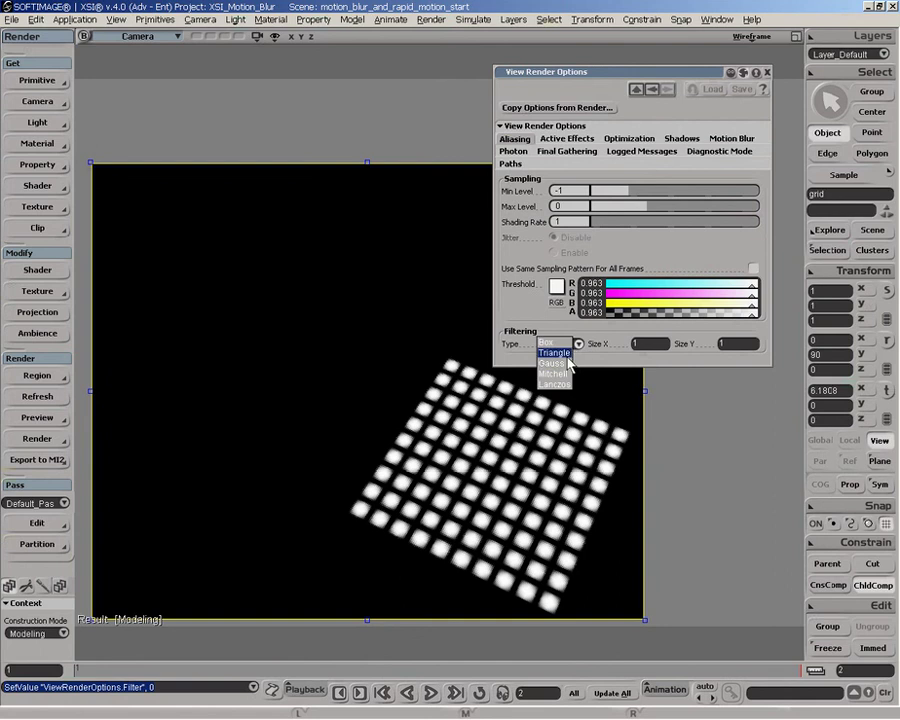
click(566, 363)
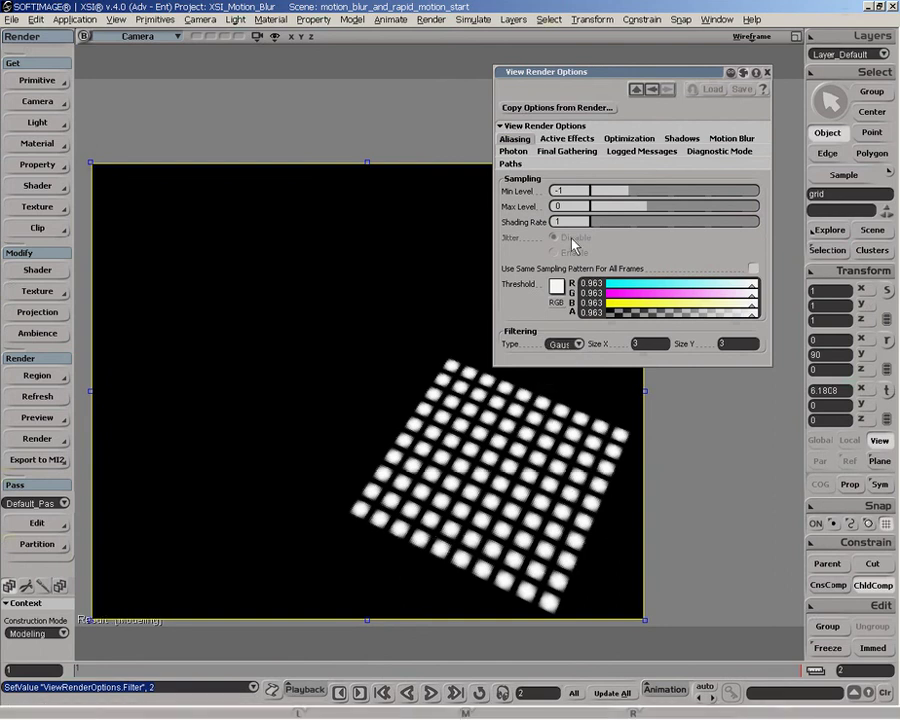
Step: Test a minimum sampling level of -2 with Gauss filtering and return the level to -1
drag(624, 192, 608, 192)
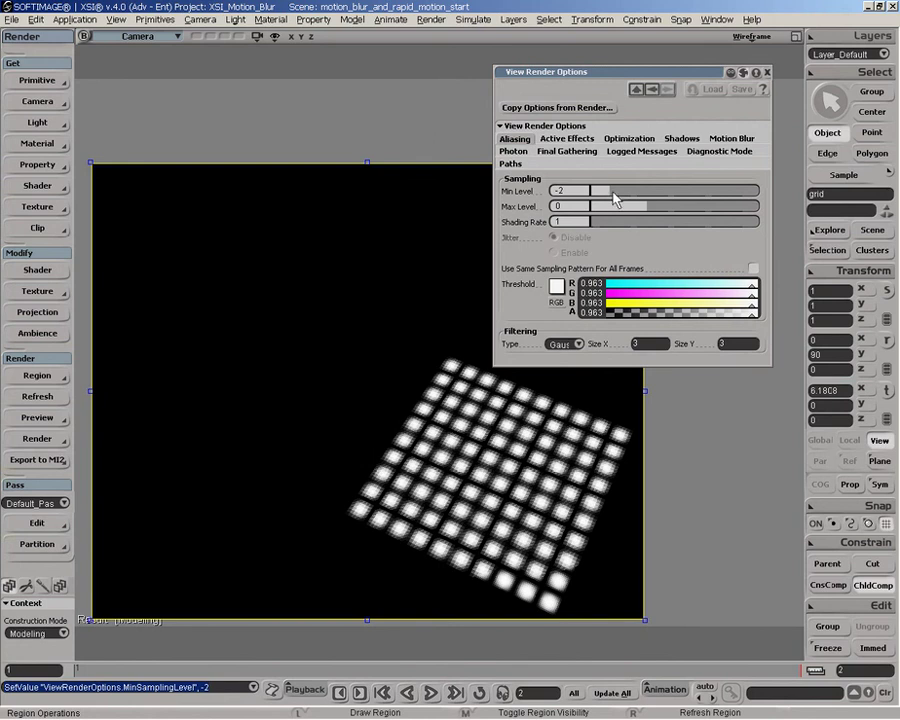
click(566, 344)
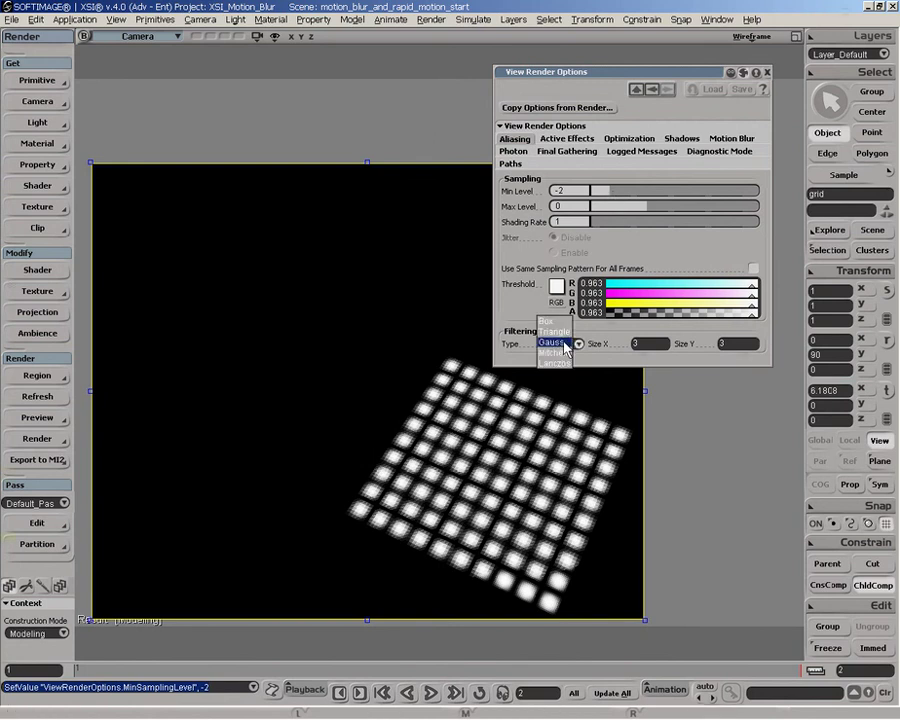
click(566, 345)
drag(612, 195, 628, 196)
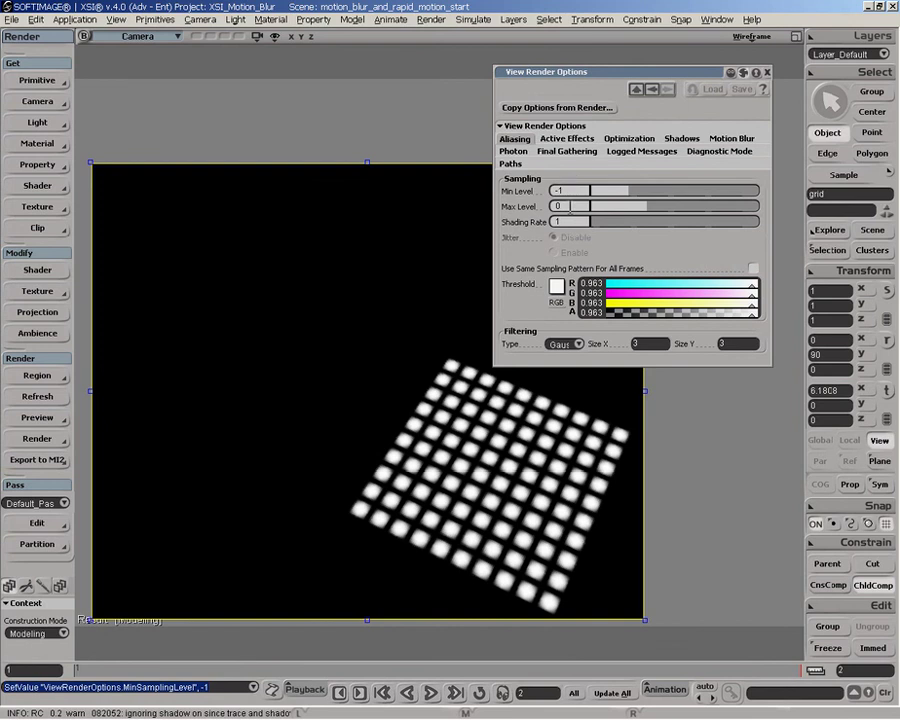
Step: Enable motion blur for the render region and raise the aliasing shading rate to 5
click(733, 140)
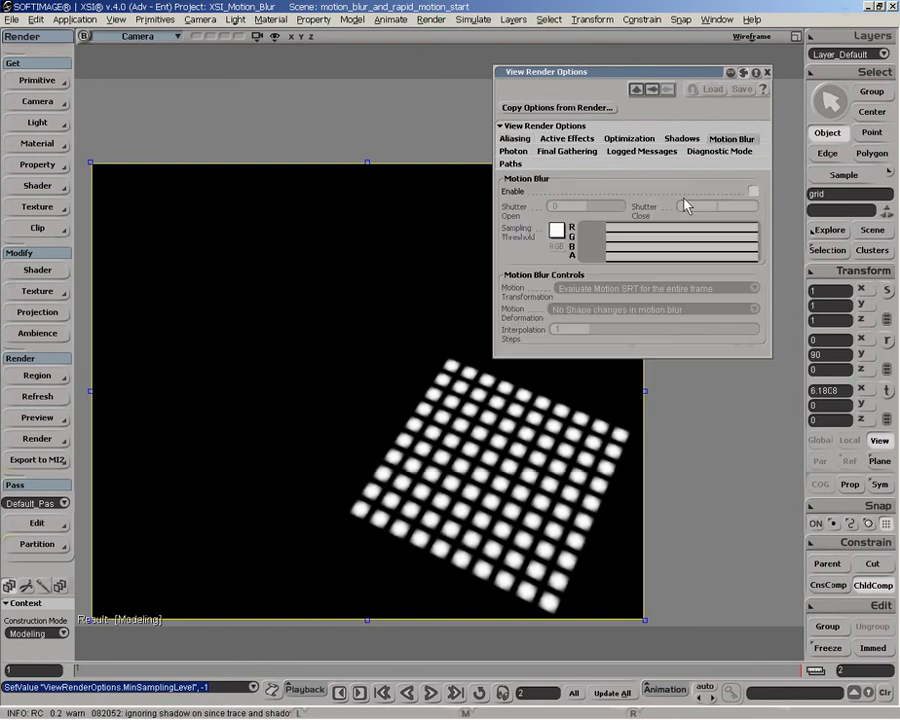
click(752, 191)
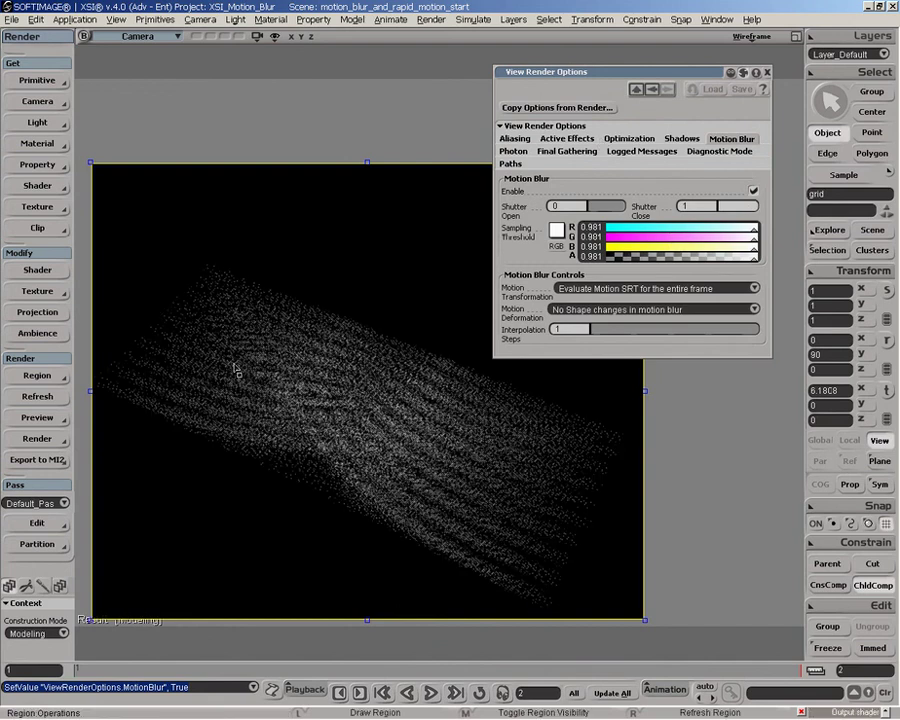
click(515, 139)
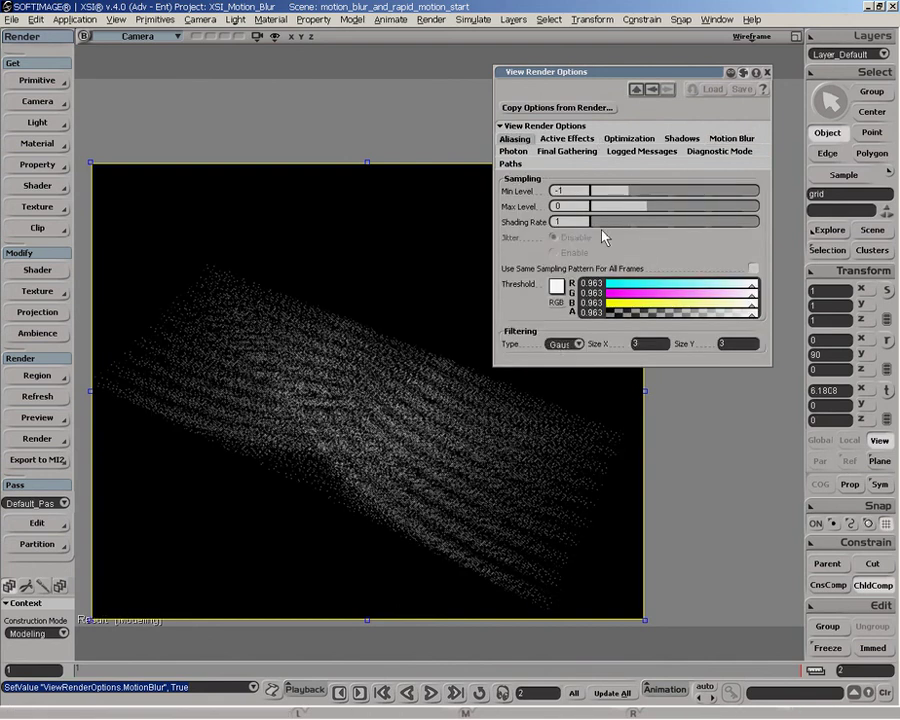
drag(618, 222, 671, 232)
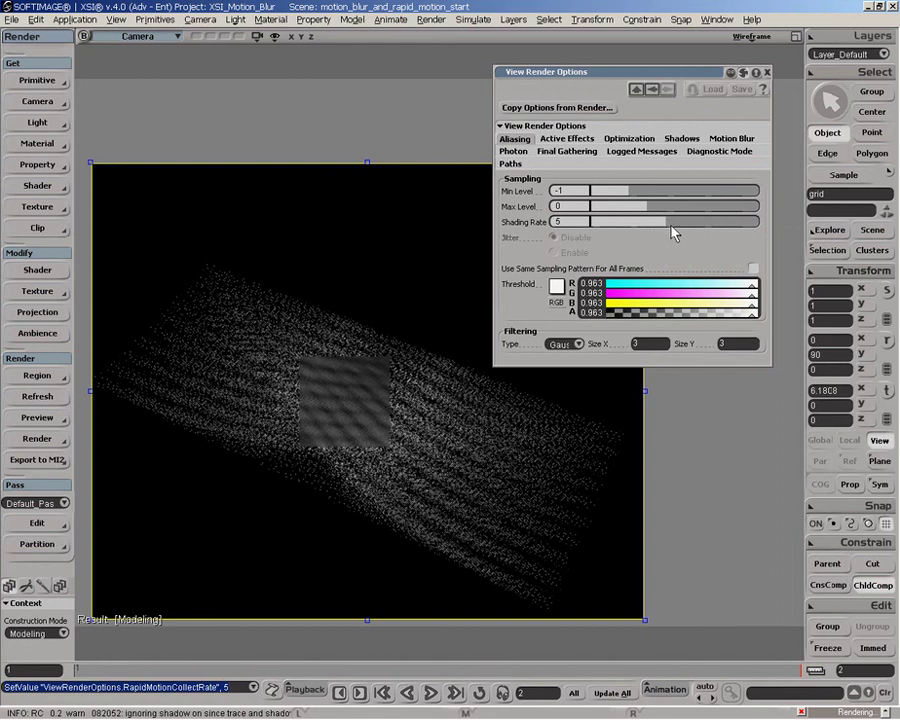
Step: Compare Box filtering with Gauss on the blurred grid at shading rate 5, ending with Gauss
click(562, 343)
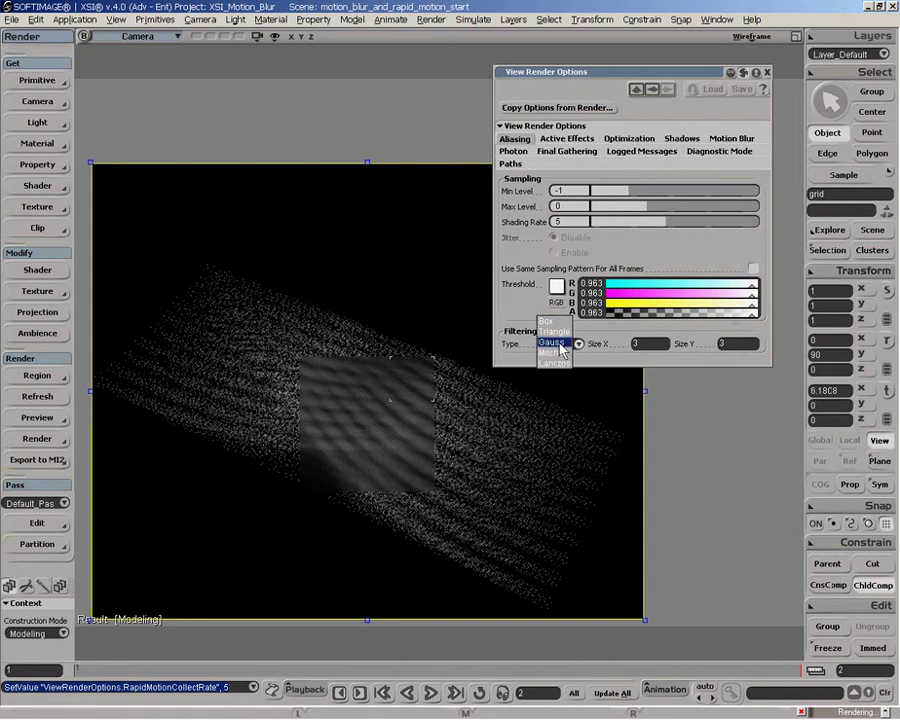
click(563, 327)
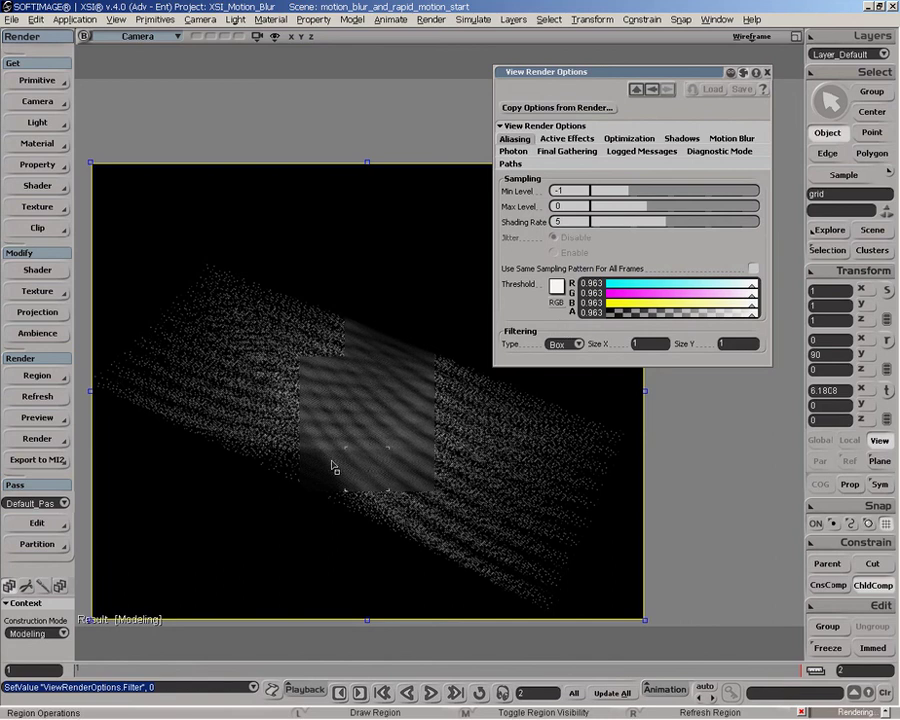
click(565, 345)
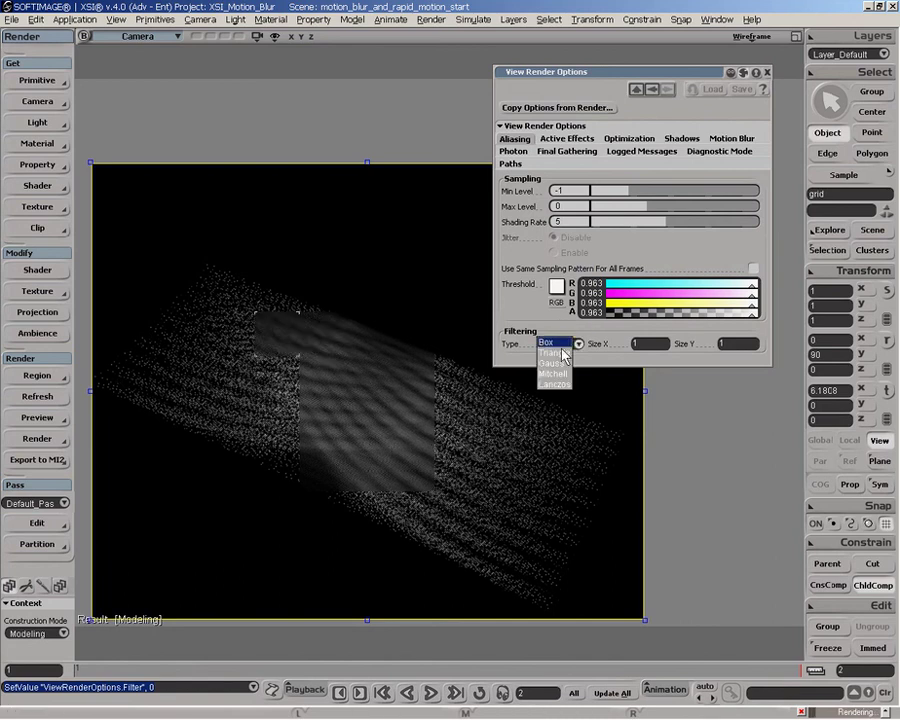
click(558, 363)
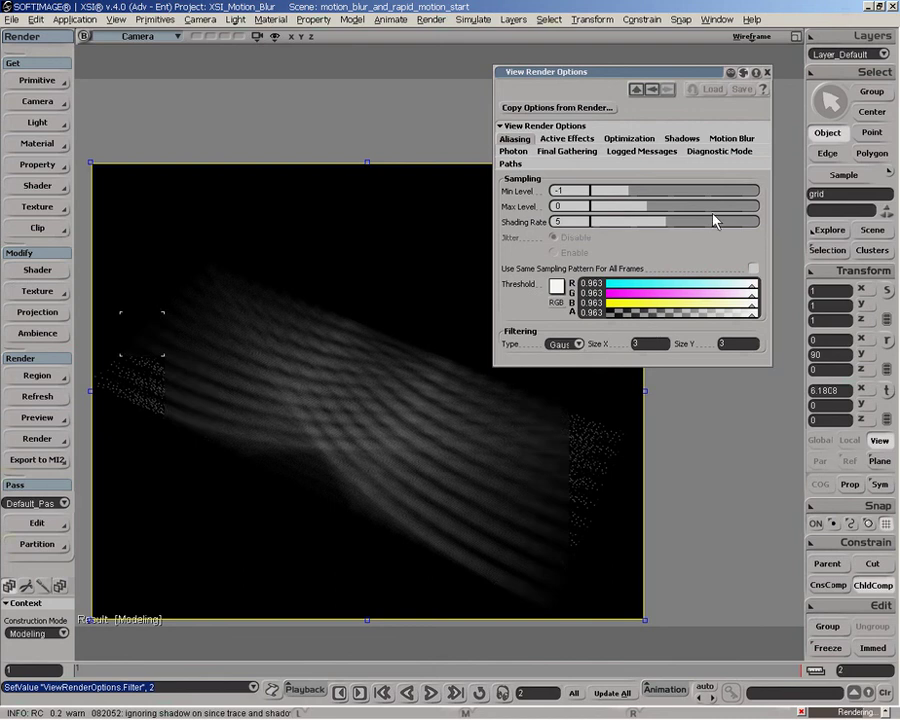
Step: Set the motion blur interpolation steps to 15 and raise the aliasing shading rate to 6
click(737, 146)
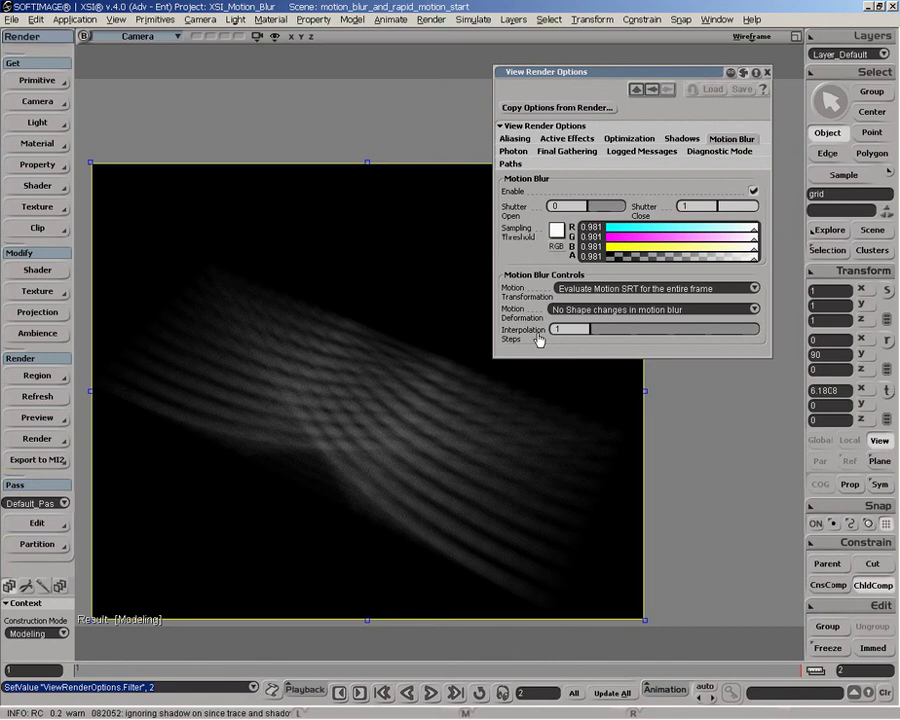
drag(622, 334, 651, 342)
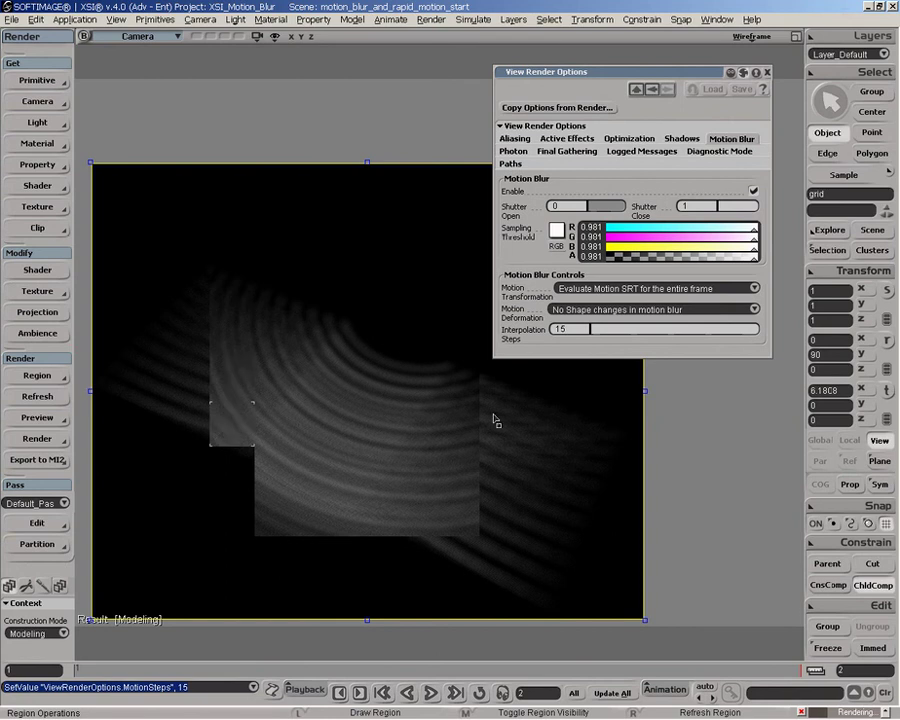
click(530, 139)
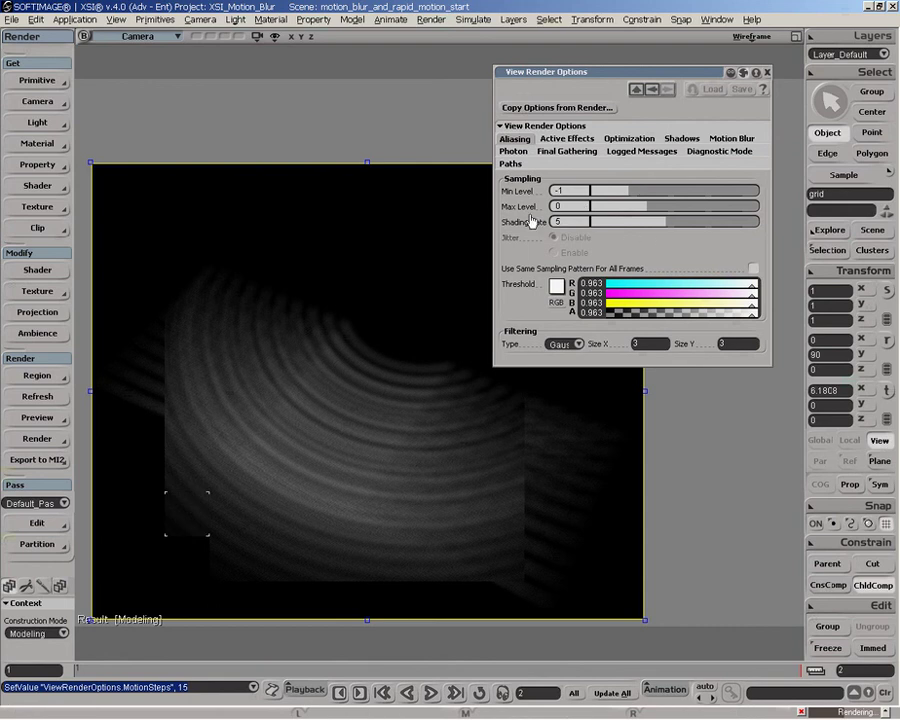
drag(675, 228, 688, 228)
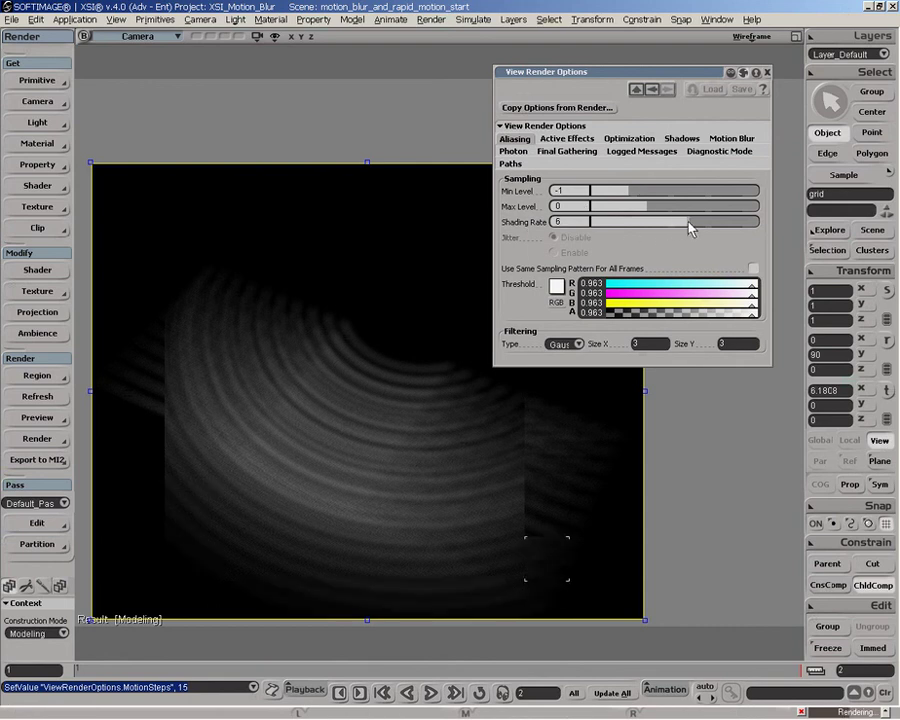